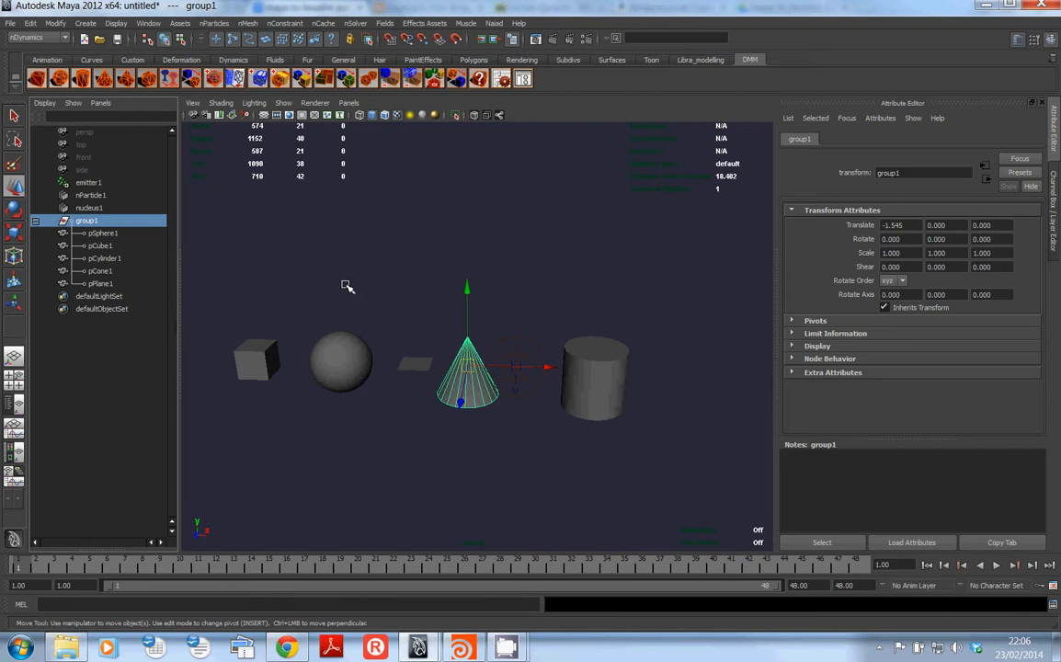
Select group1 in the outliner, shift the whole group of primitives slightly along positive X, and clear the selection
{"action": "left_click", "coordinate": [552, 305]}
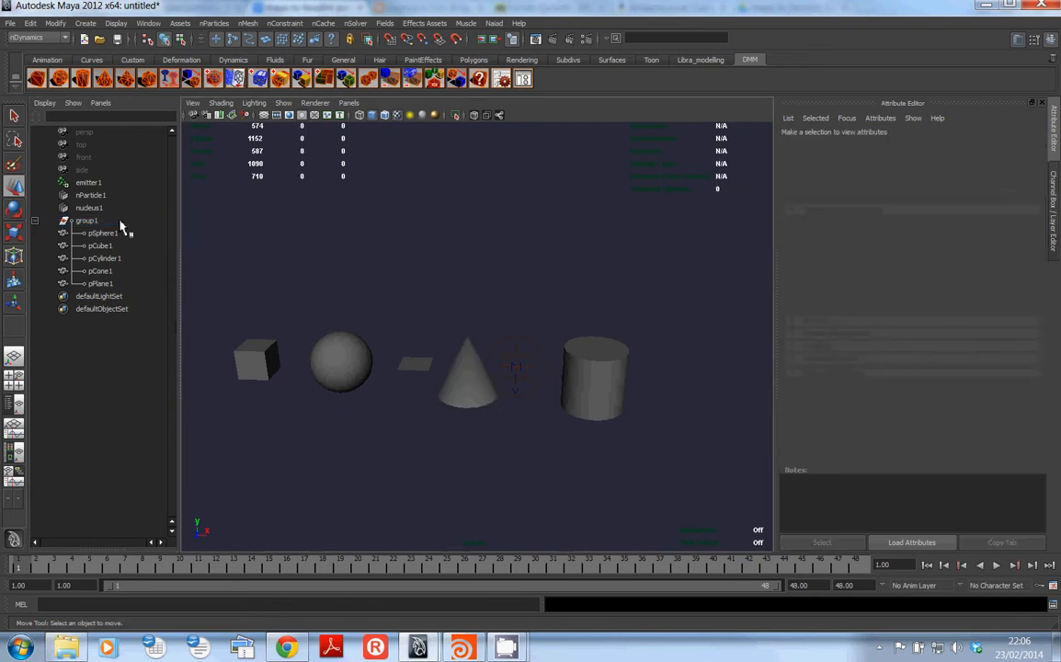
{"action": "left_click", "coordinate": [90, 220]}
{"action": "mouse_move", "coordinate": [552, 366]}
{"action": "left_mouse_down"}
{"action": "mouse_move", "coordinate": [531, 365]}
{"action": "mouse_move", "coordinate": [557, 366]}
{"action": "left_mouse_up"}
{"action": "left_click", "coordinate": [136, 236]}
{"action": "left_click", "coordinate": [300, 202]}
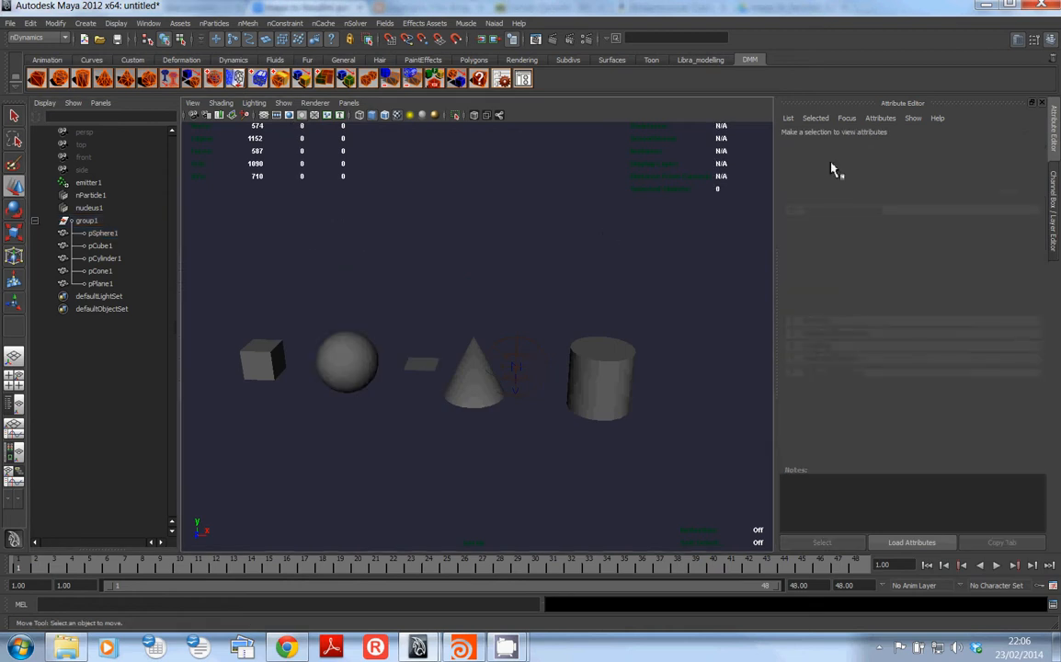
Switch to Houdini and delete the box_object1 node from the object network
{"action": "left_click", "coordinate": [984, 5]}
{"action": "left_click", "coordinate": [418, 646]}
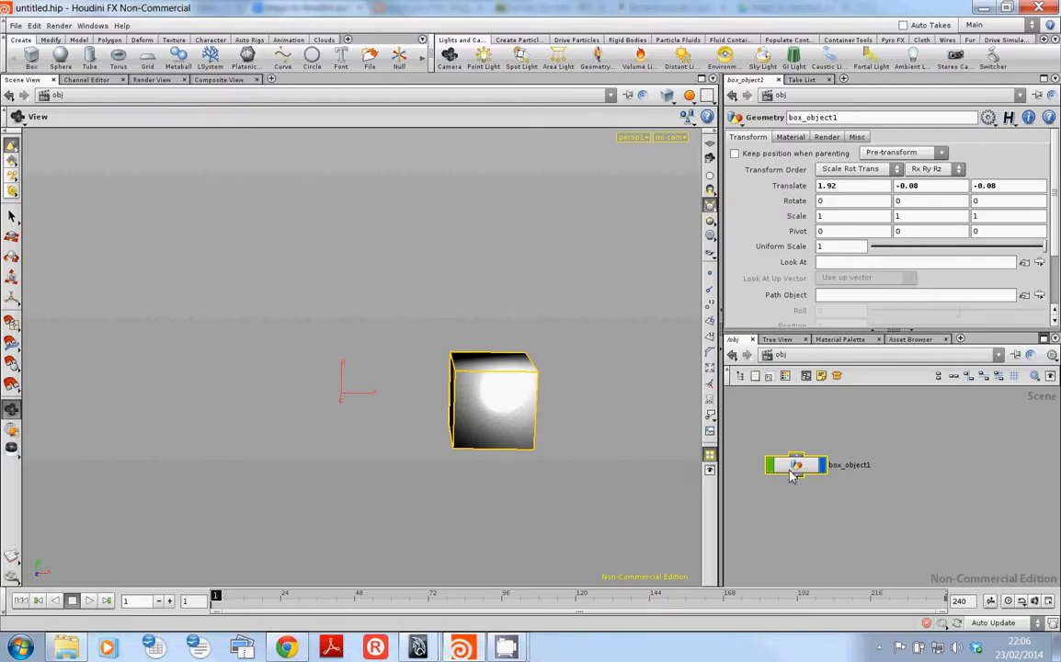
{"action": "key", "text": "Delete"}
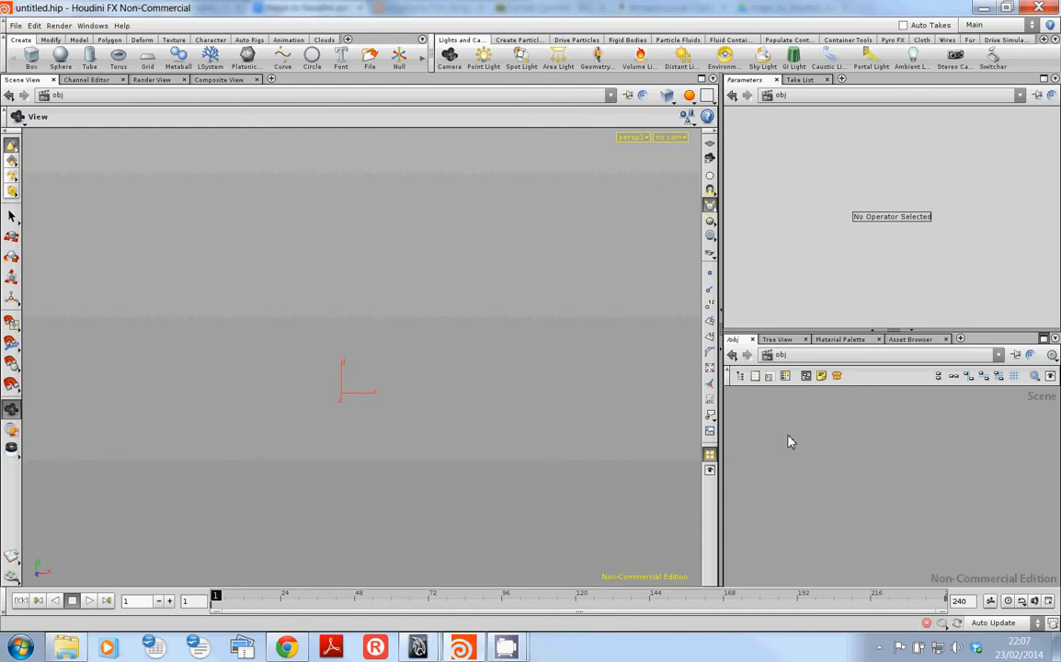
Examine the node creation categories, including Behaviour, Dynamics and Geometry, in the scene view and the object network
{"action": "key", "text": "Tab"}
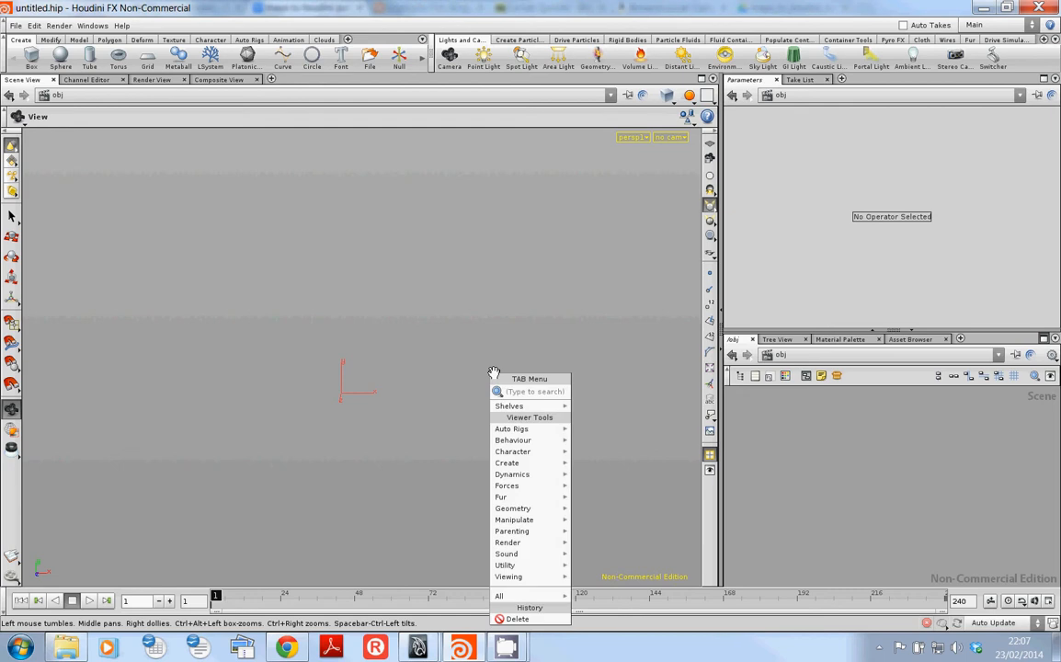
{"action": "mouse_move", "coordinate": [523, 429]}
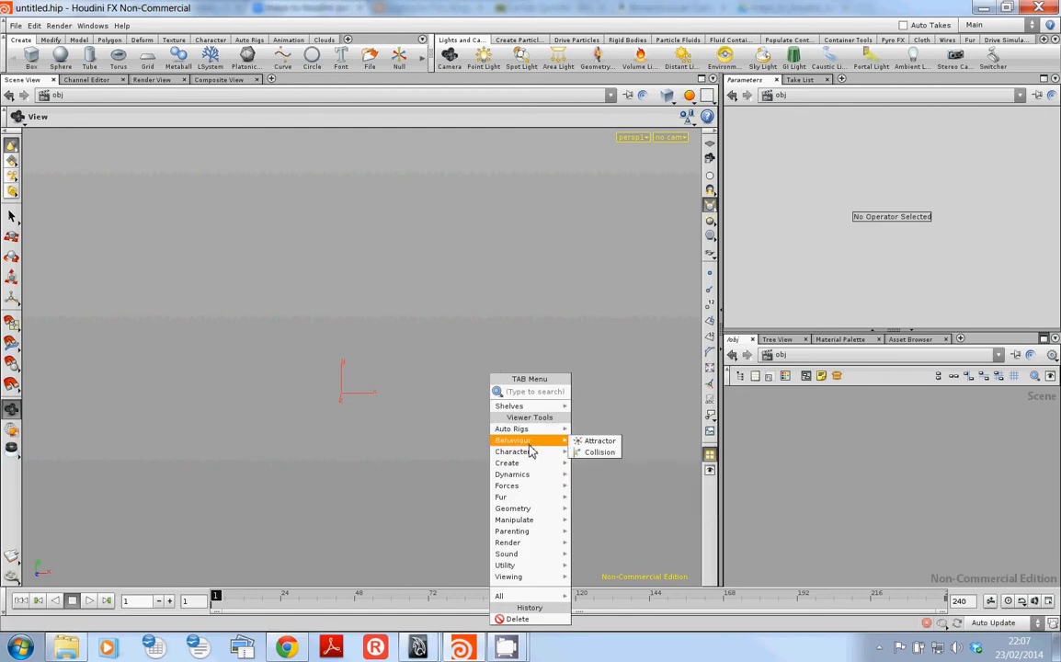
{"action": "mouse_move", "coordinate": [530, 469]}
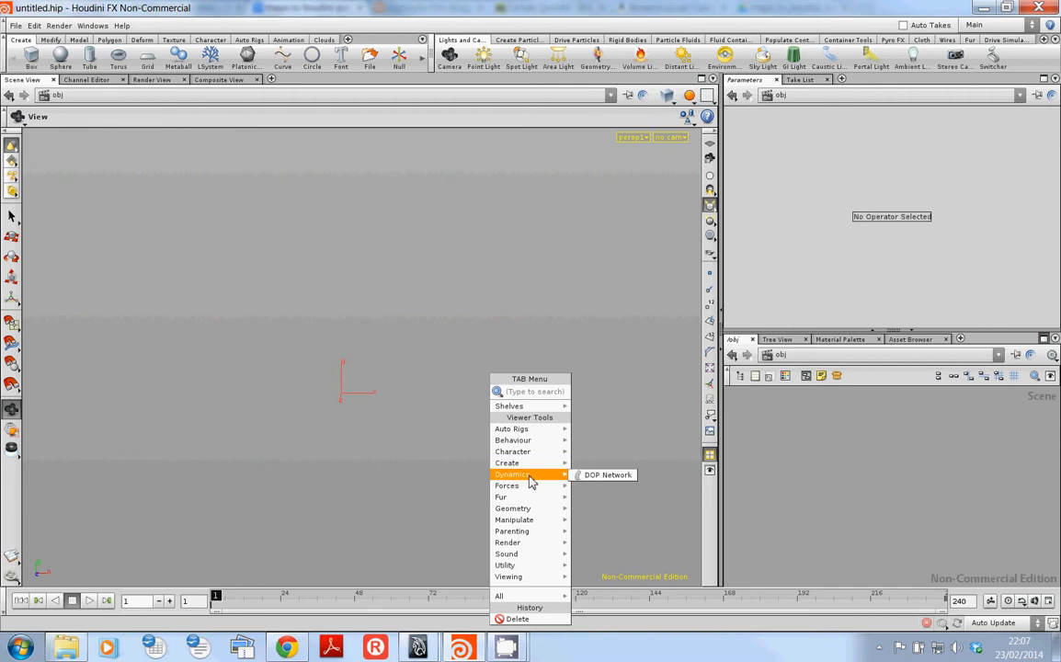
{"action": "mouse_move", "coordinate": [531, 511]}
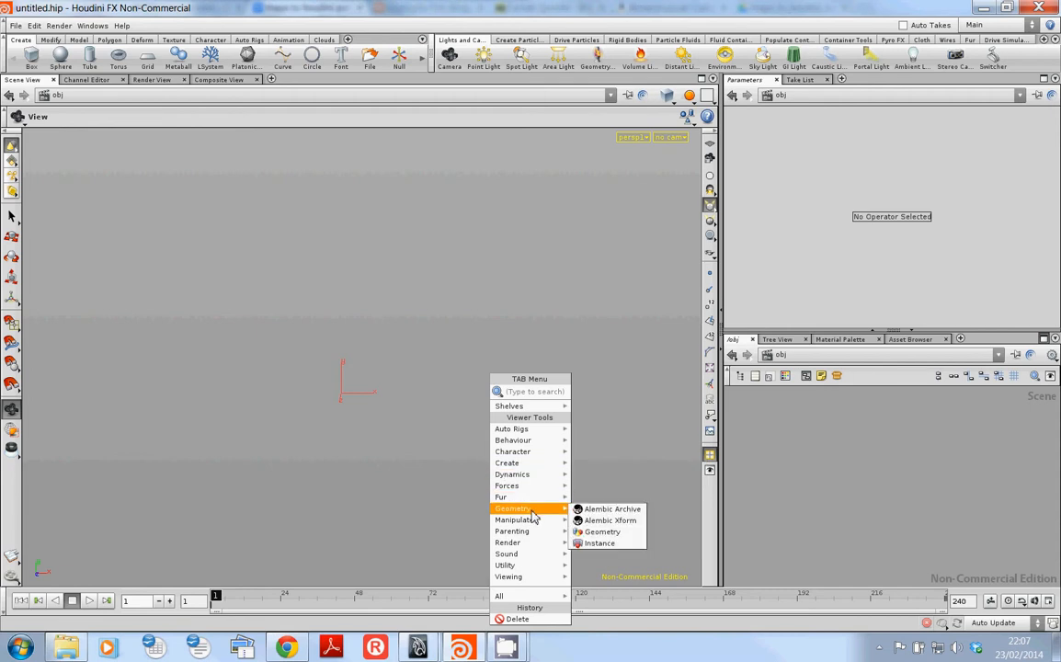
{"action": "left_click", "coordinate": [777, 464]}
{"action": "key", "text": "Tab"}
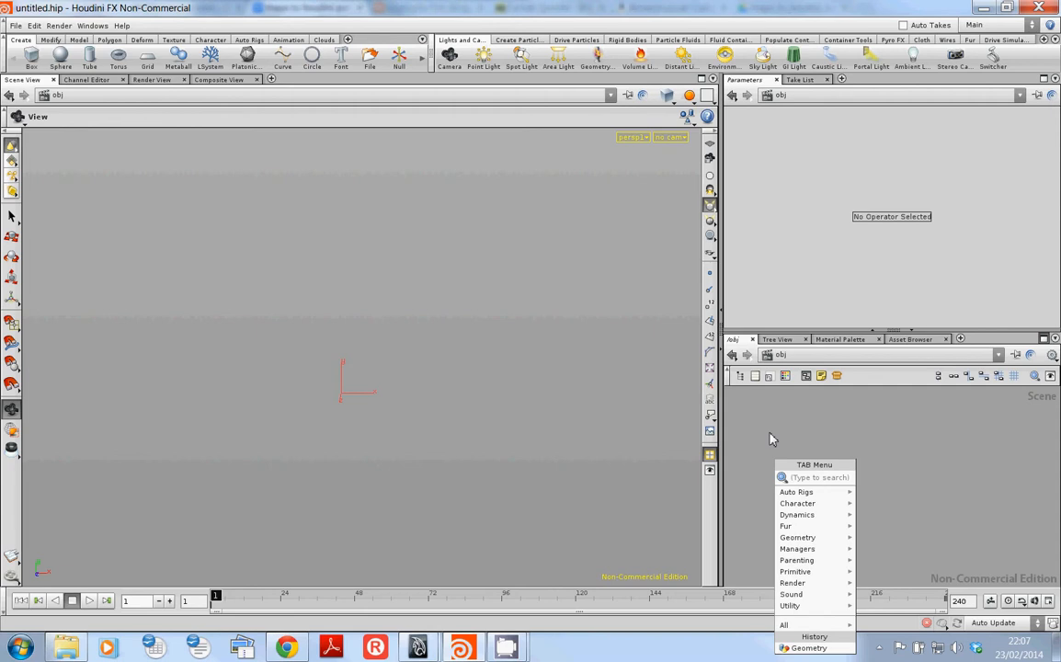
{"action": "mouse_move", "coordinate": [823, 542]}
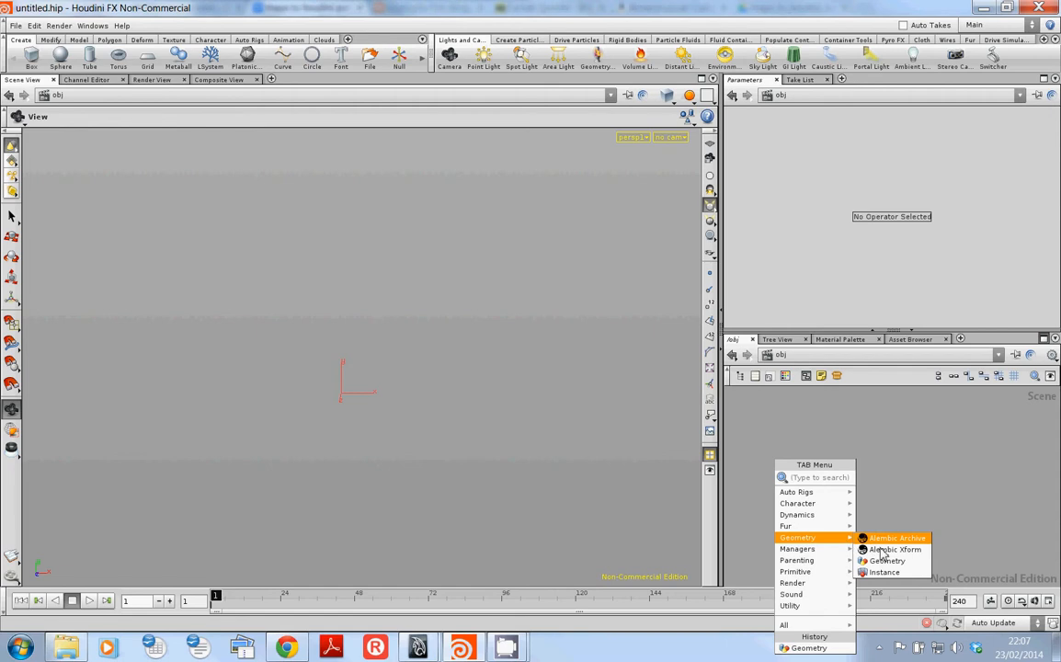
Search the object network's node list with "geo", "f", "s" and "p" to examine which node types are offered
{"action": "left_click", "coordinate": [891, 457]}
{"action": "key", "text": "Tab"}
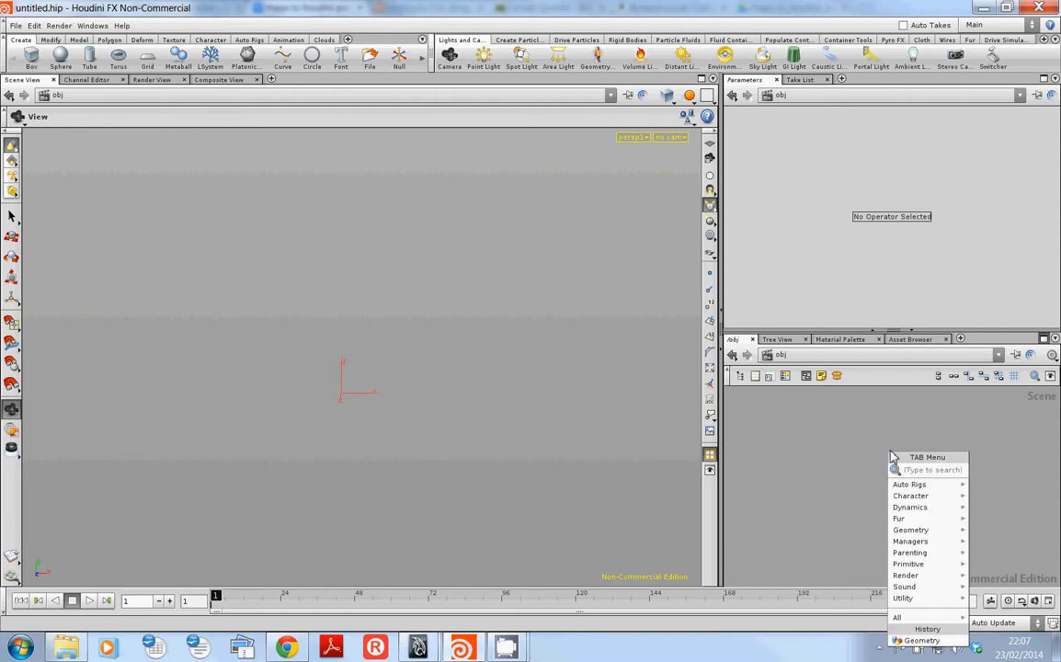
{"action": "type", "text": "geo"}
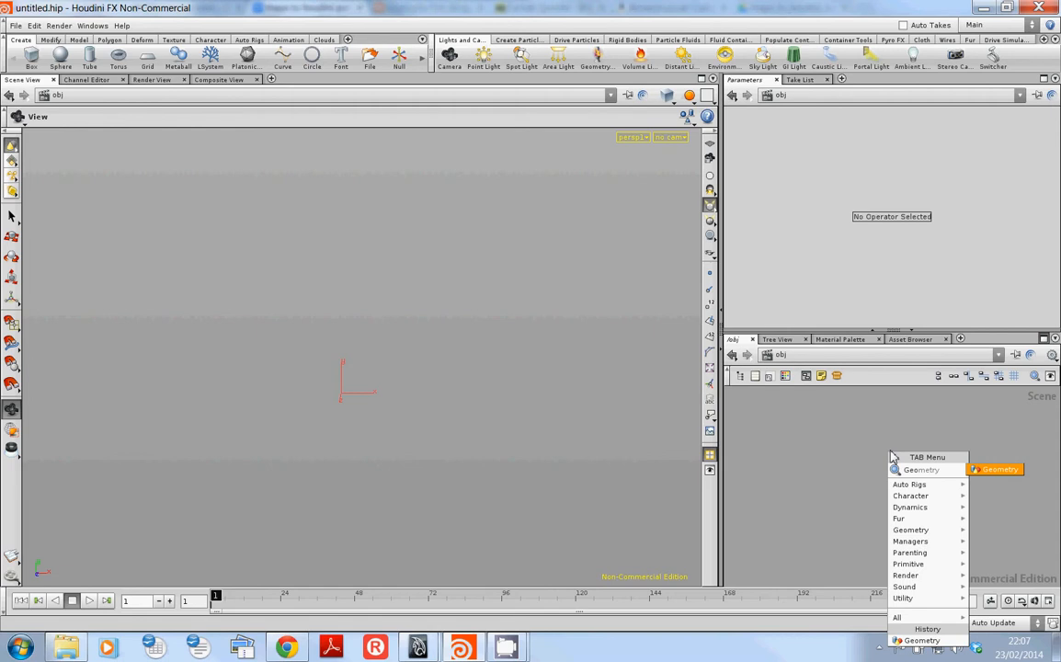
{"action": "key", "text": "BackSpace"}
{"action": "key", "text": "BackSpace"}
{"action": "key", "text": "BackSpace"}
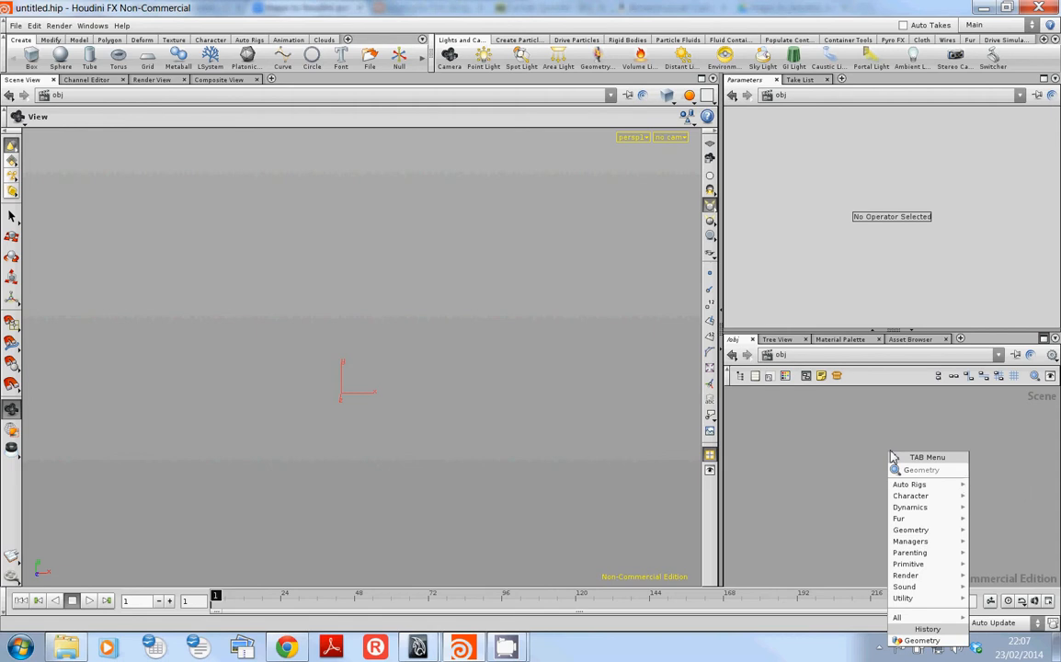
{"action": "type", "text": "f"}
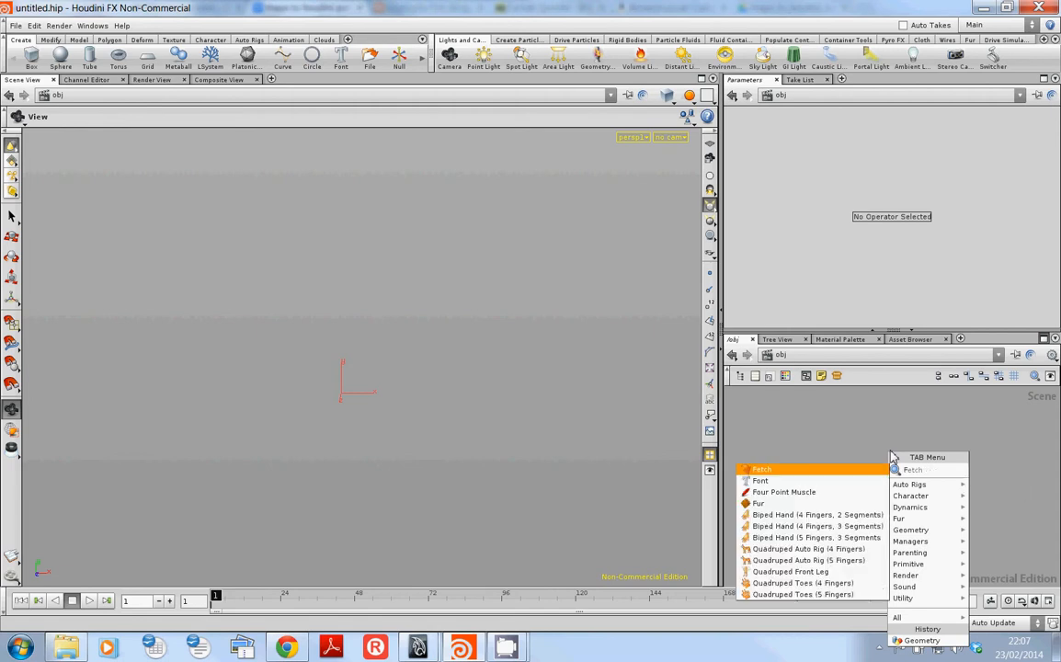
{"action": "key", "text": "BackSpace"}
{"action": "type", "text": "s"}
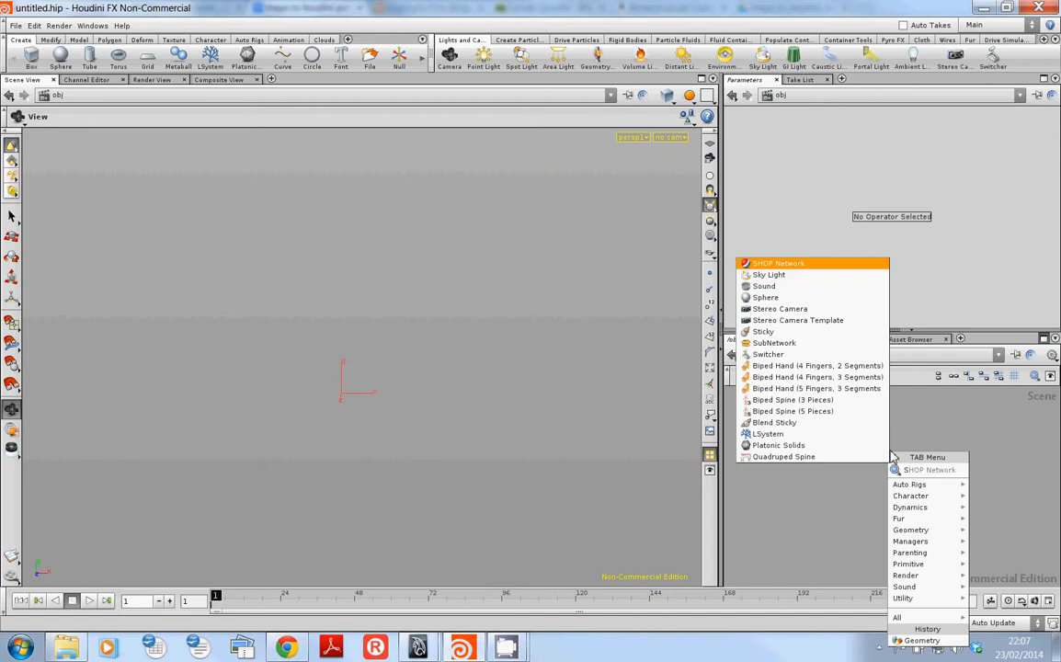
{"action": "key", "text": "Escape"}
{"action": "type", "text": "p"}
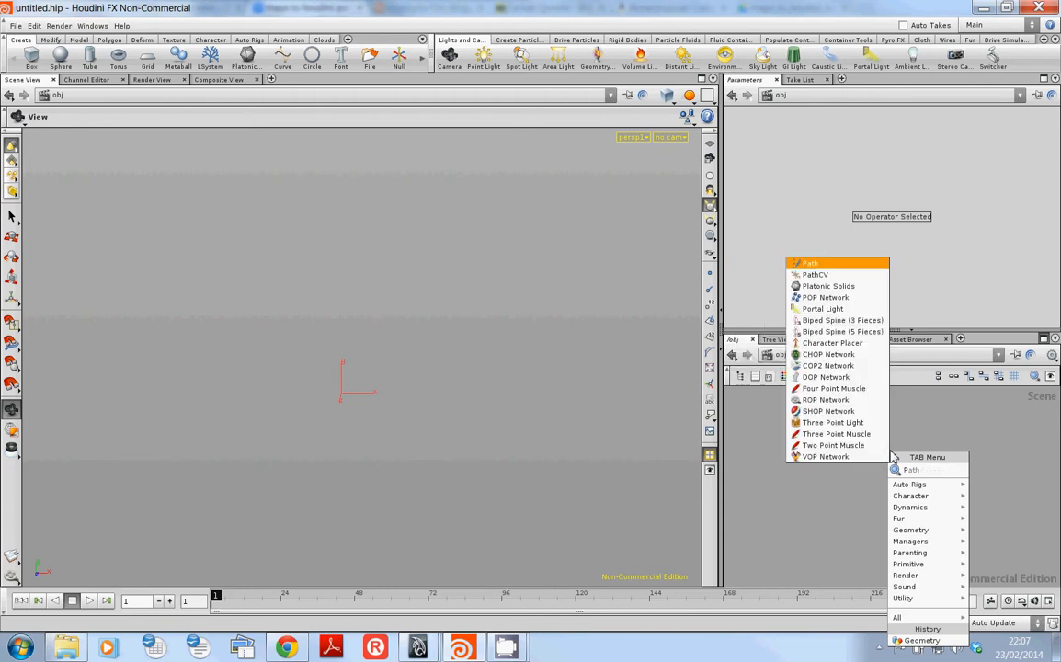
{"action": "key", "text": "Escape"}
Place a Geometry node in the object network and display the value ladder on its Rotate parameter
{"action": "type", "text": "g"}
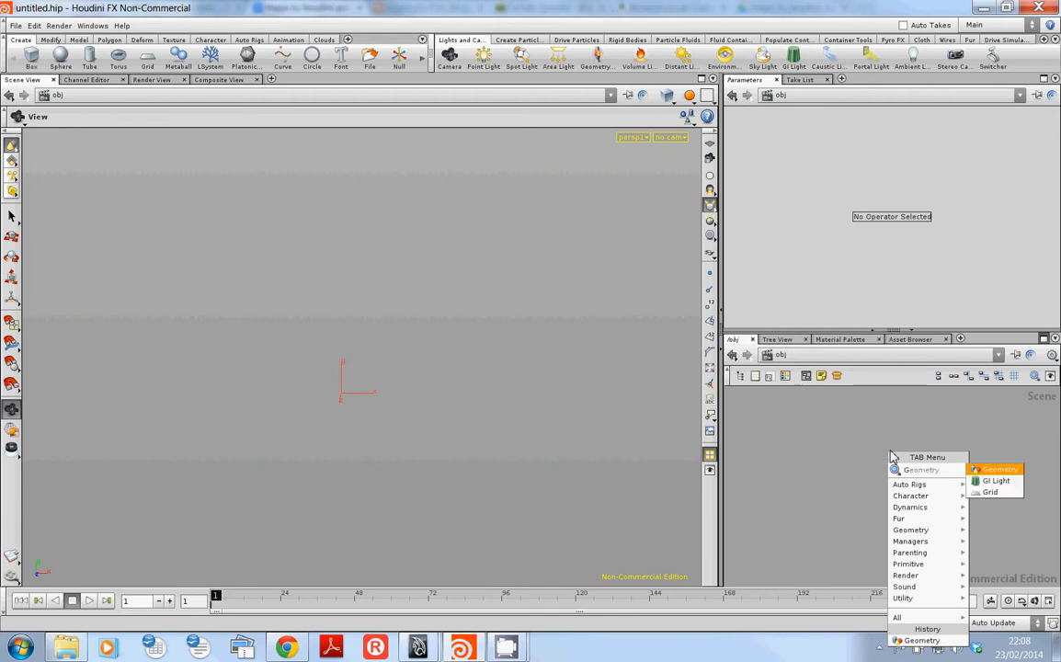
{"action": "key", "text": "Return"}
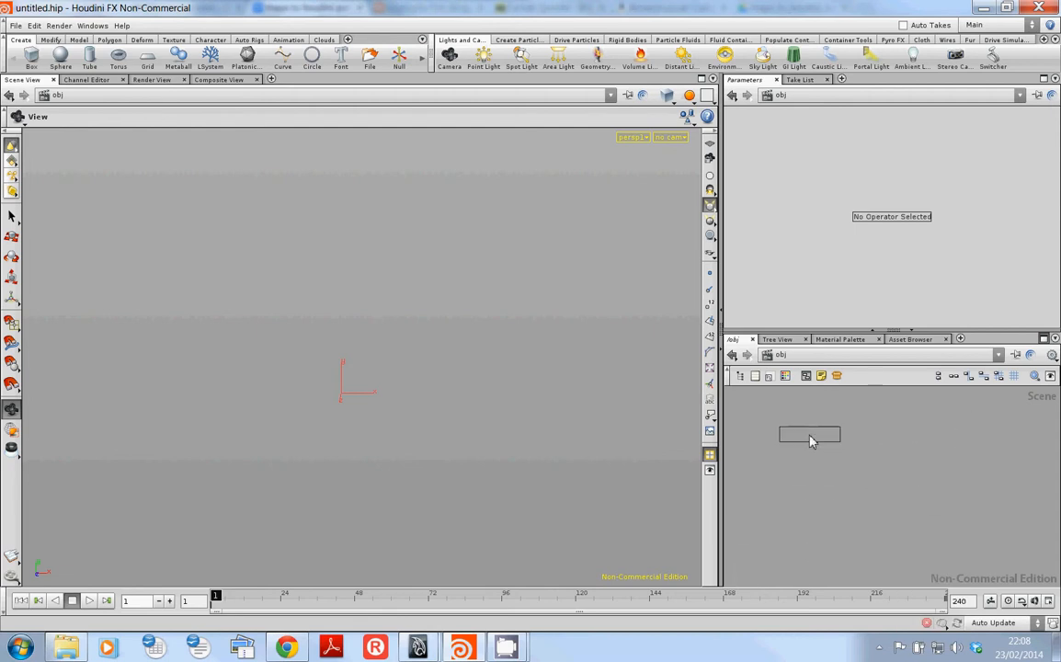
{"action": "left_click", "coordinate": [796, 437]}
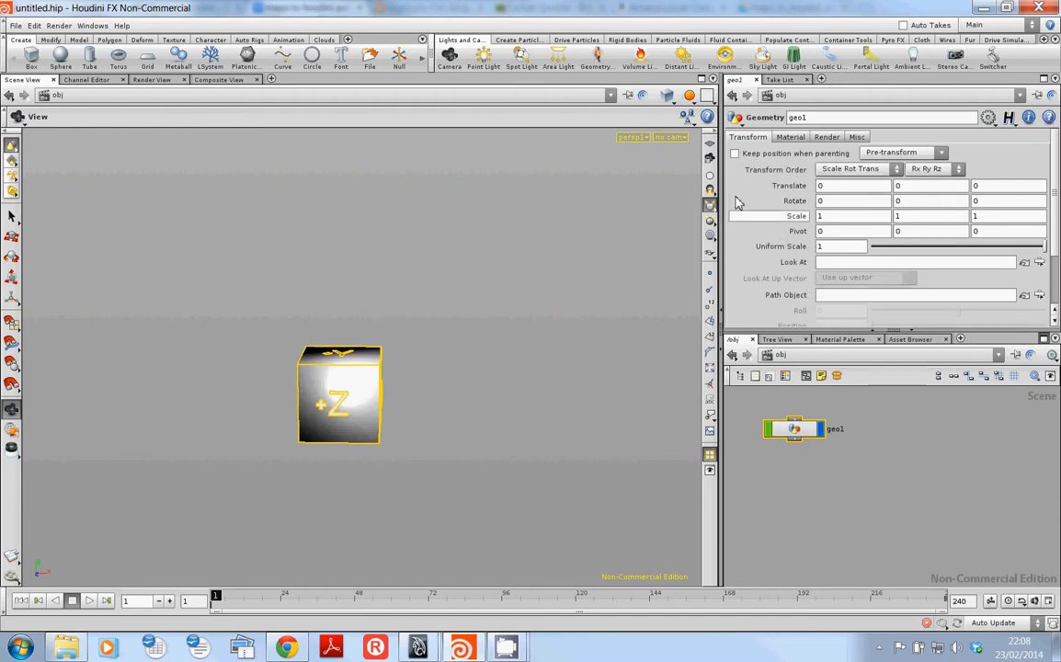
{"action": "middle_click_drag", "start_coordinate": [783, 202], "coordinate": [783, 204]}
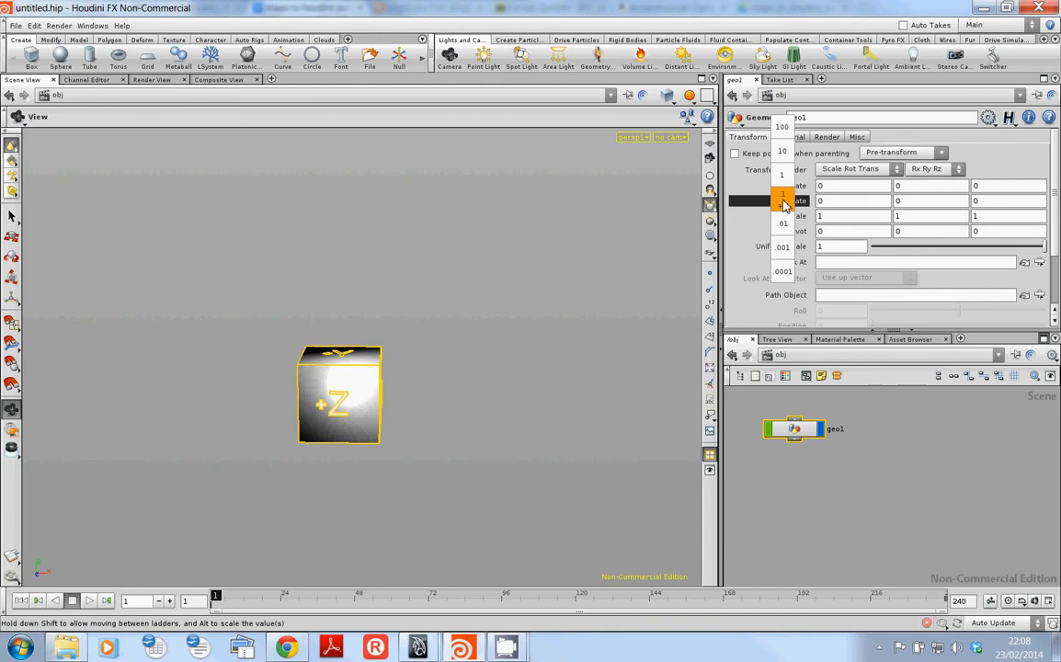
{"action": "middle_click_drag", "start_coordinate": [782, 204], "coordinate": [787, 187]}
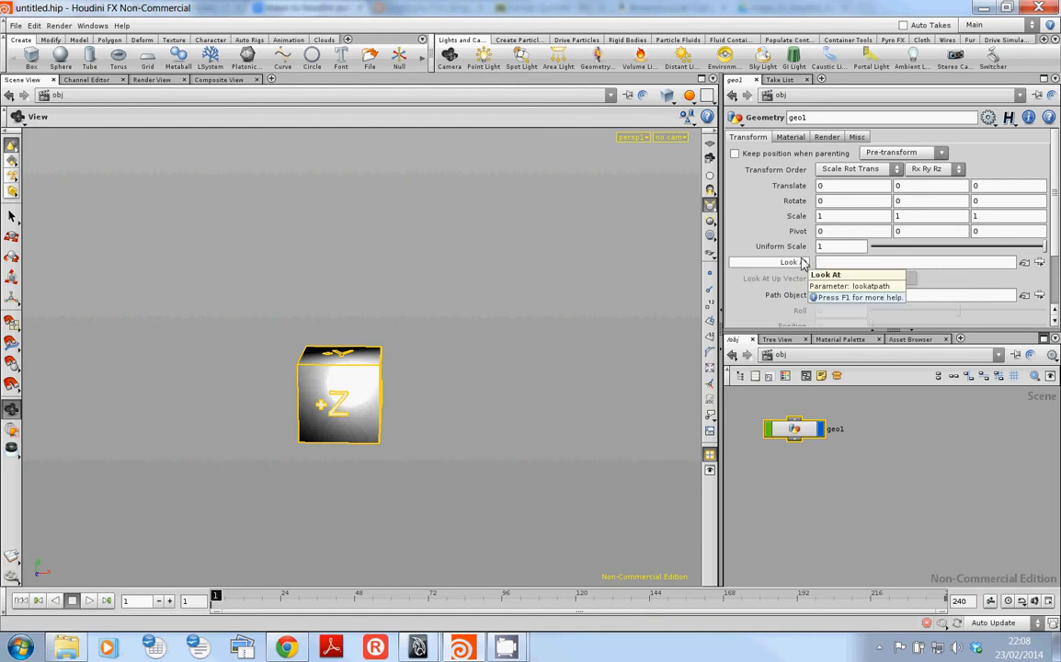
Add a second Geometry node to the object network, placing it below geo1
{"action": "left_click", "coordinate": [800, 469]}
{"action": "key", "text": "Tab"}
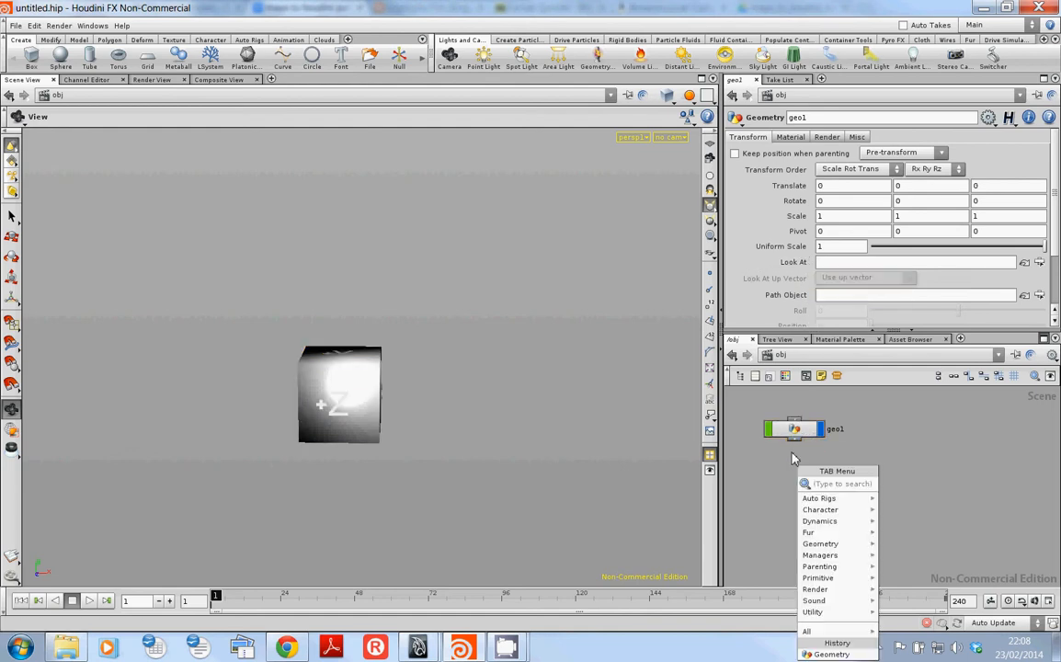
{"action": "type", "text": "Geometry"}
{"action": "key", "text": "Return"}
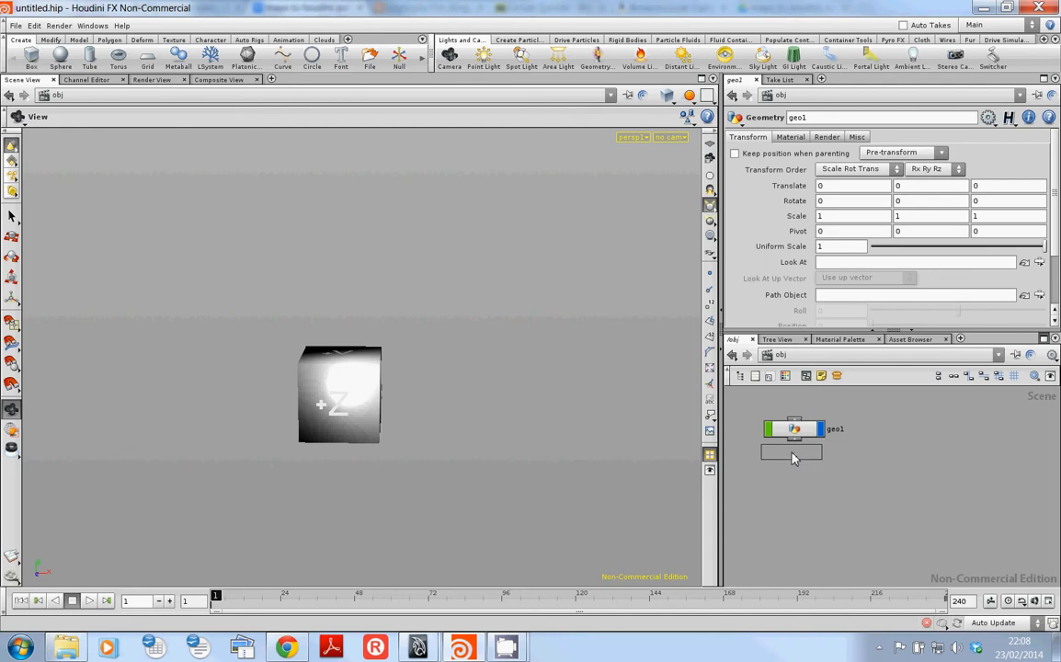
{"action": "left_click", "coordinate": [794, 476]}
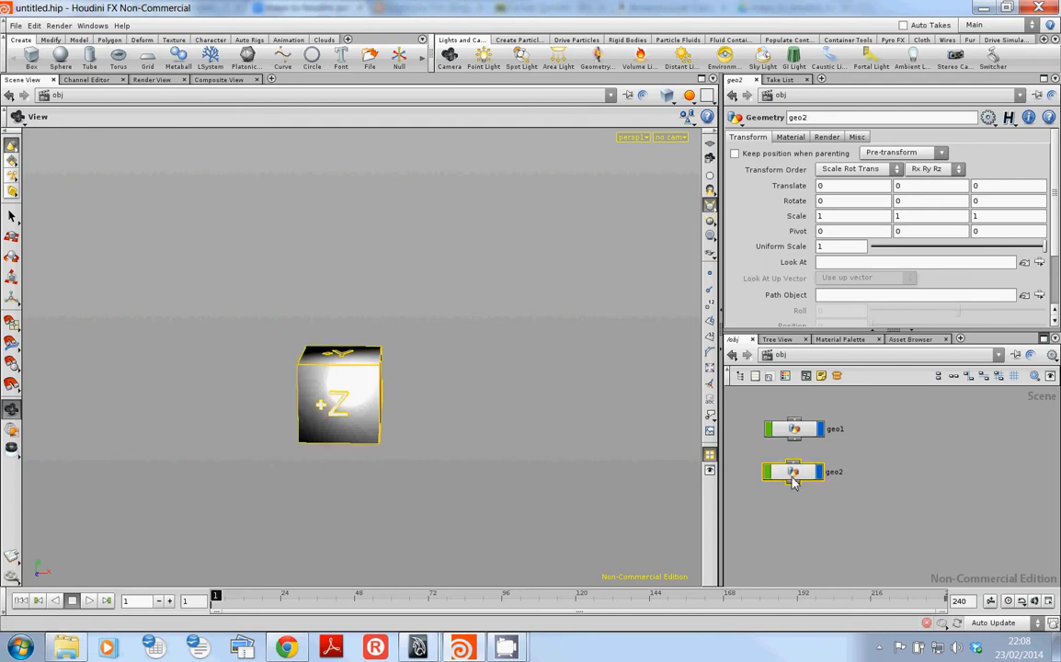
{"action": "key", "text": "ctrl+c"}
{"action": "key", "text": "ctrl+v"}
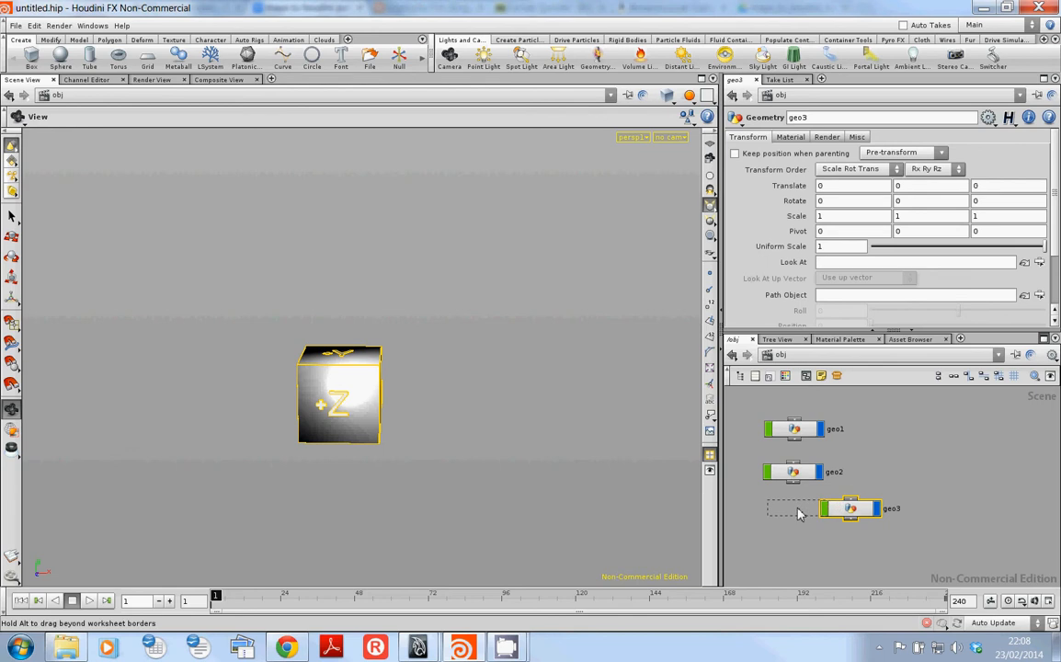
{"action": "left_click", "coordinate": [796, 511]}
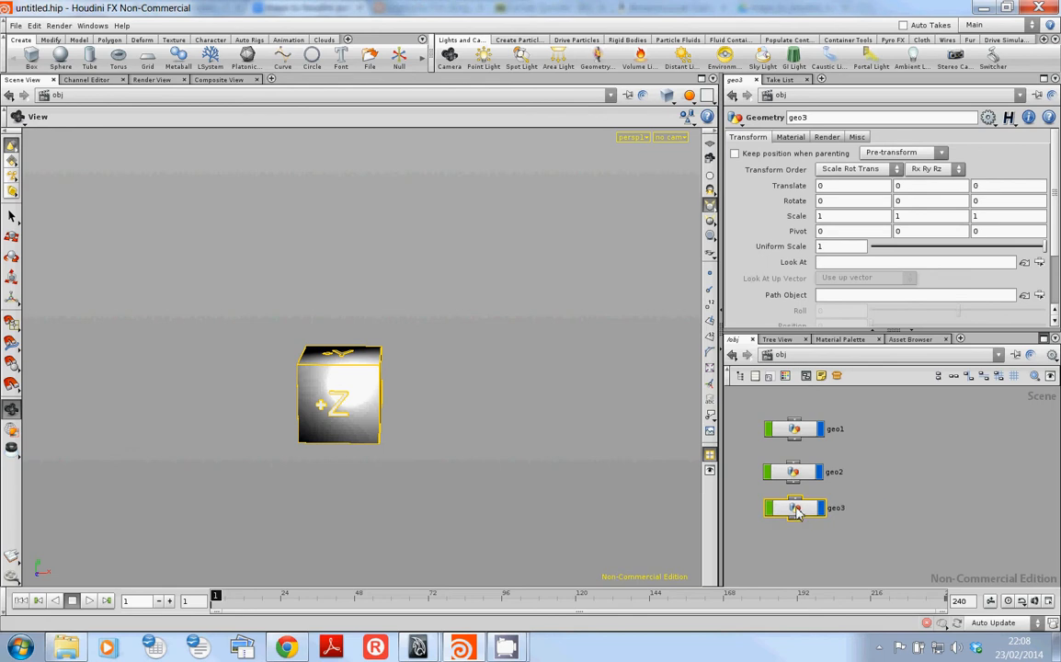
{"action": "key", "text": "Delete"}
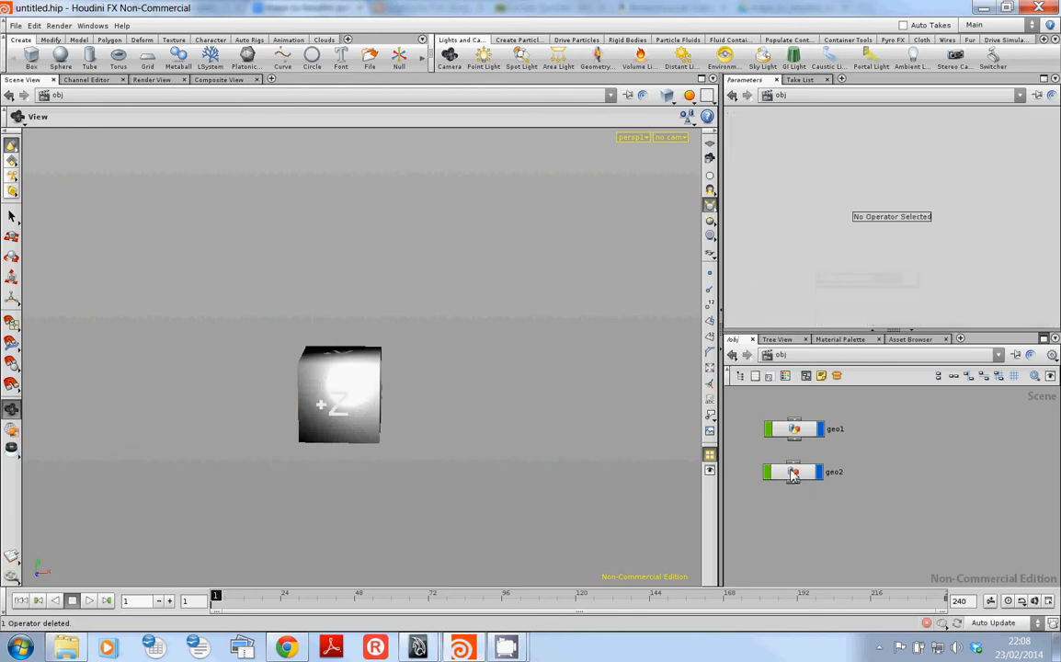
Set geo2's X translation to 3 and duplicate the node, placing the copy below it
{"action": "left_click", "coordinate": [792, 472]}
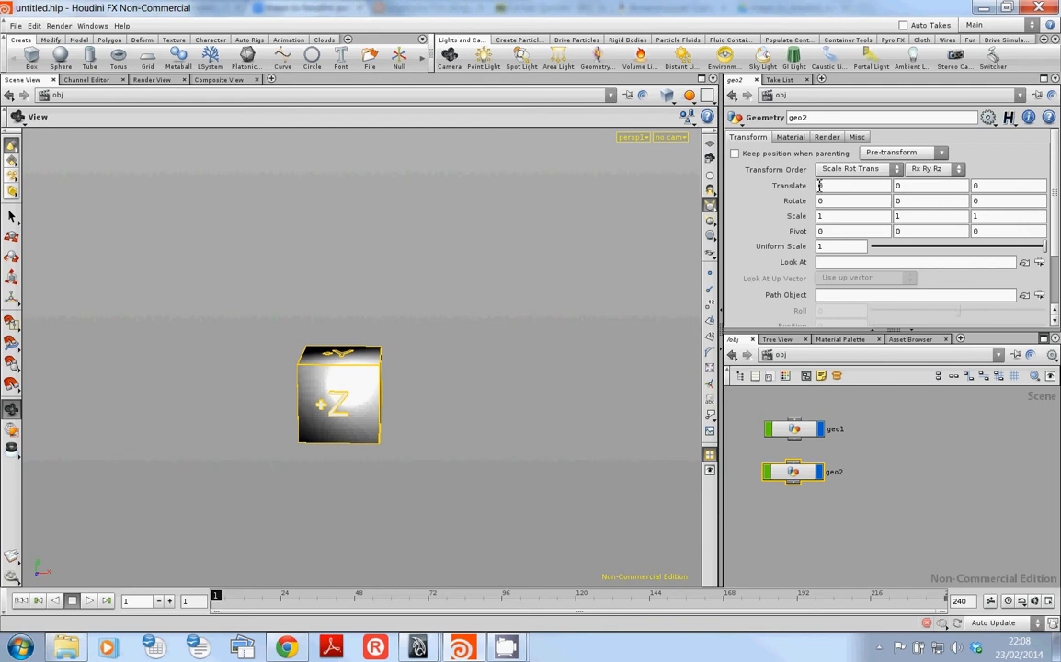
{"action": "middle_click_drag", "start_coordinate": [829, 184], "coordinate": [781, 159]}
{"action": "left_click", "coordinate": [794, 472]}
{"action": "key", "text": "ctrl+c"}
{"action": "key", "text": "ctrl+v"}
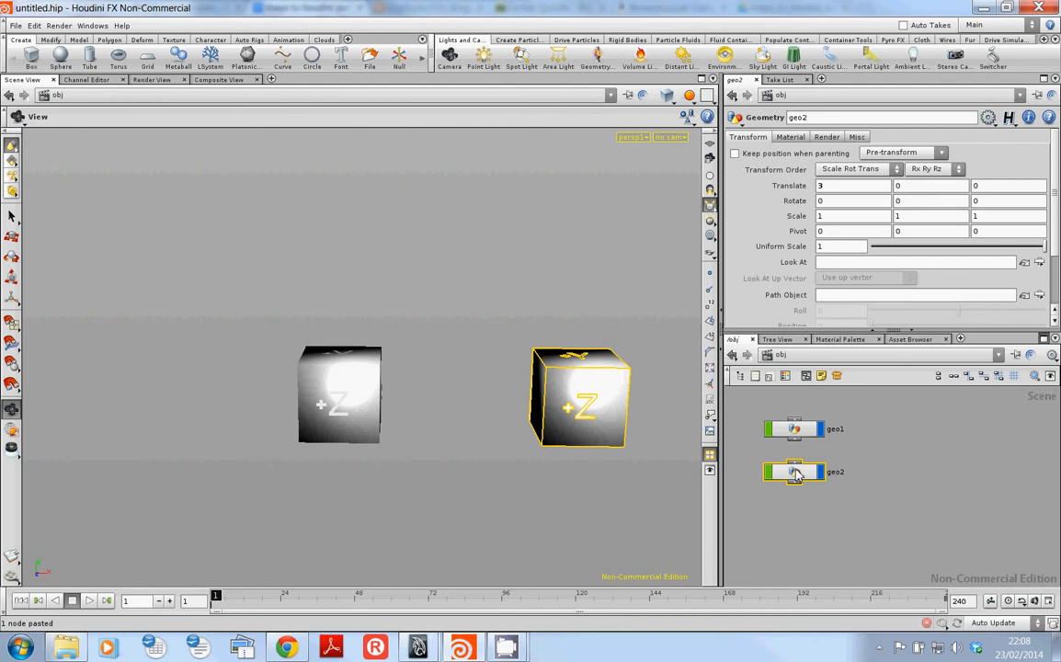
{"action": "left_click_drag", "start_coordinate": [847, 511], "coordinate": [786, 520]}
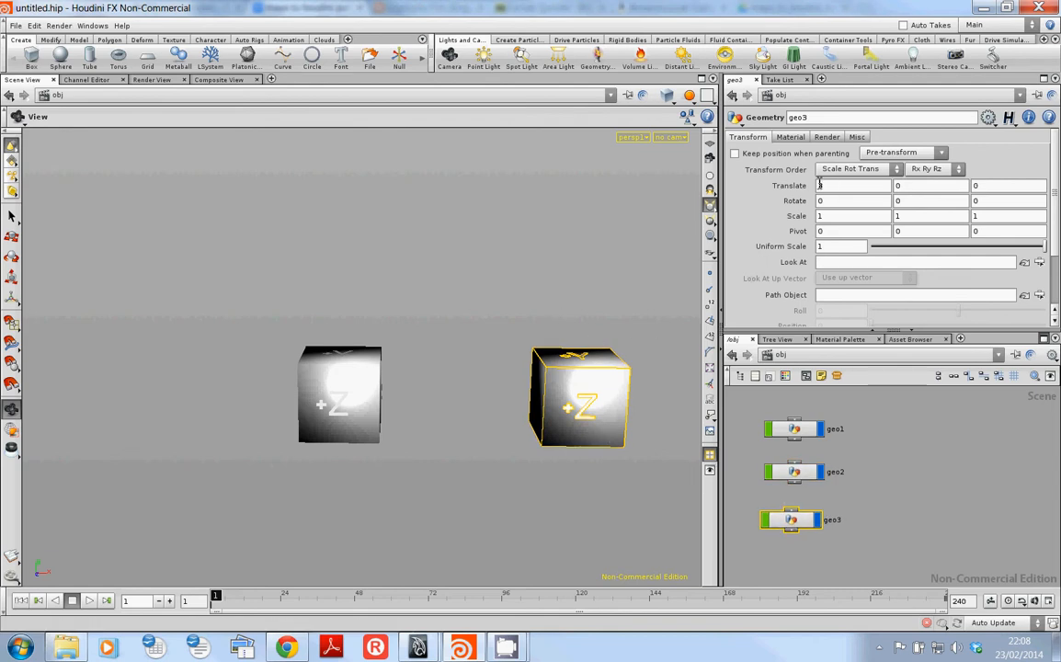
Set geo3's X translation to 4 and clear the node selection
{"action": "middle_click_drag", "start_coordinate": [830, 185], "coordinate": [873, 173]}
{"action": "middle_click_drag", "start_coordinate": [512, 375], "coordinate": [410, 338]}
{"action": "left_click", "coordinate": [910, 520]}
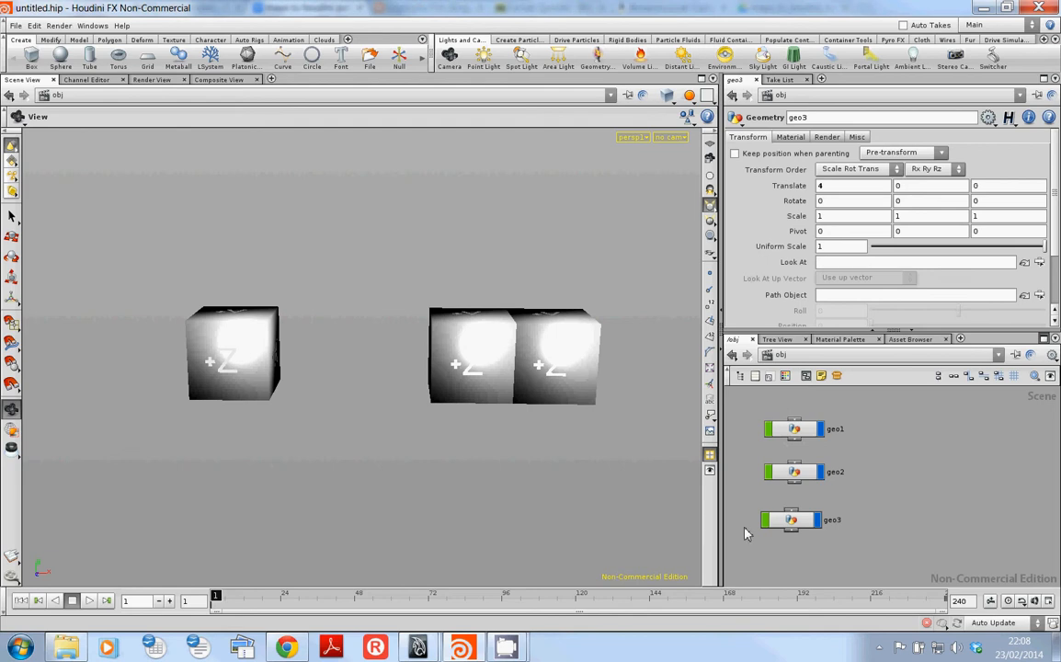
Switch to Maya to review the objects under group1 in the outliner, and return to Houdini
{"action": "mouse_move", "coordinate": [418, 649]}
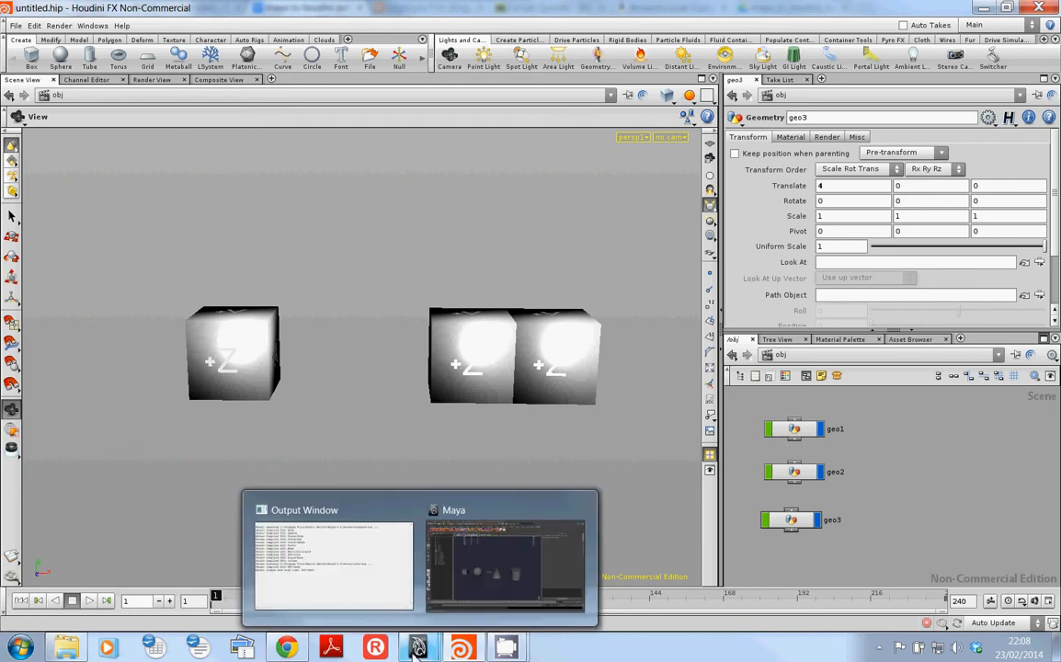
{"action": "left_click", "coordinate": [460, 533]}
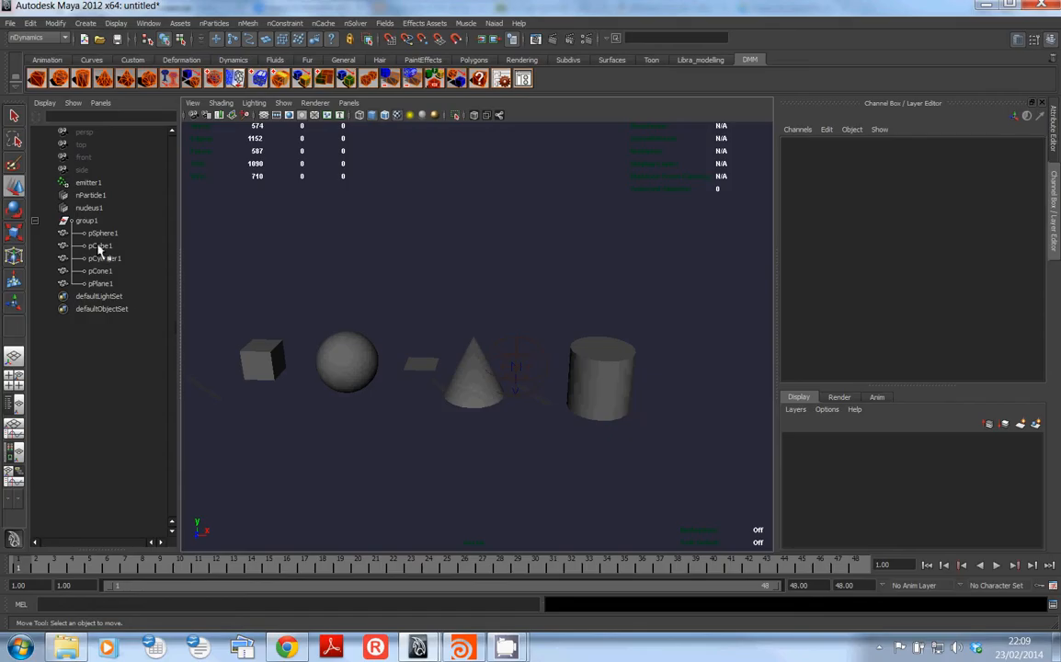
{"action": "left_click", "coordinate": [985, 7]}
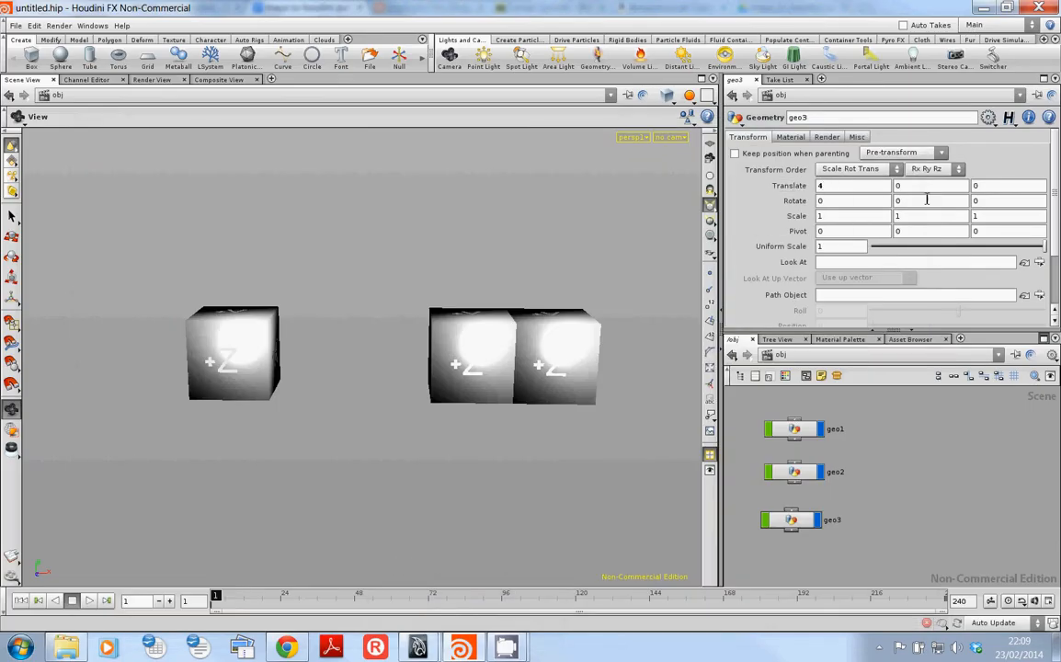
Rotate geo3 to 885 in X and 70 in Y
{"action": "middle_click", "coordinate": [836, 200]}
{"action": "middle_click_drag", "start_coordinate": [907, 201], "coordinate": [961, 152]}
{"action": "middle_click_drag", "start_coordinate": [837, 204], "coordinate": [871, 171]}
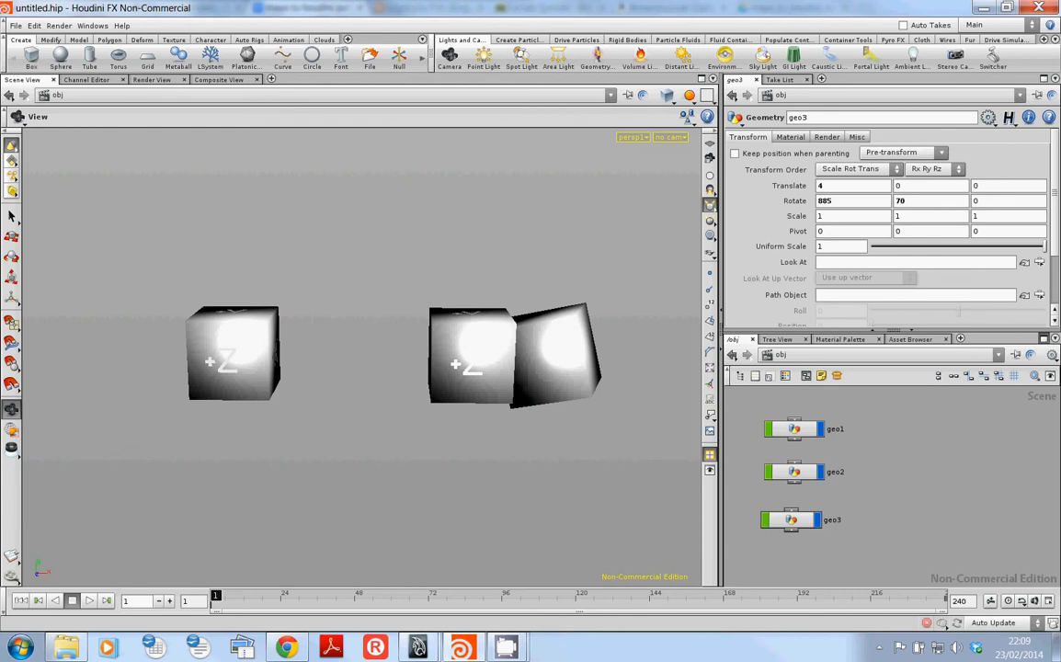
Select geo1 and review its Material, Render and Misc parameters, returning to its Transform parameters
{"action": "mouse_move", "coordinate": [374, 407]}
{"action": "left_mouse_down"}
{"action": "mouse_move", "coordinate": [258, 396]}
{"action": "mouse_move", "coordinate": [393, 399]}
{"action": "mouse_move", "coordinate": [383, 401]}
{"action": "left_mouse_up"}
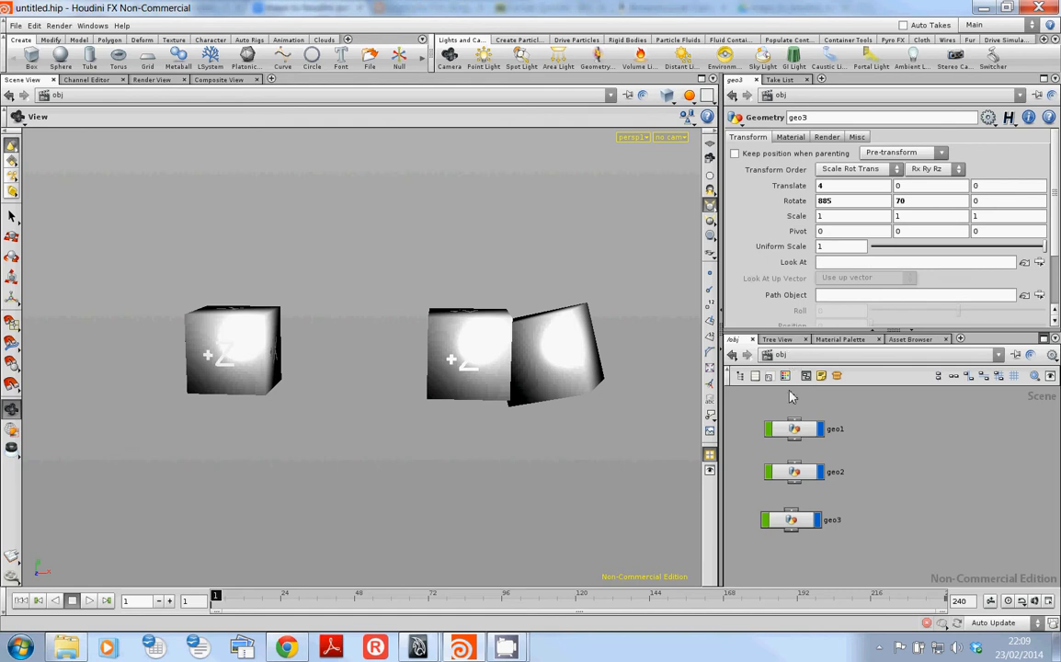
{"action": "left_click", "coordinate": [796, 432]}
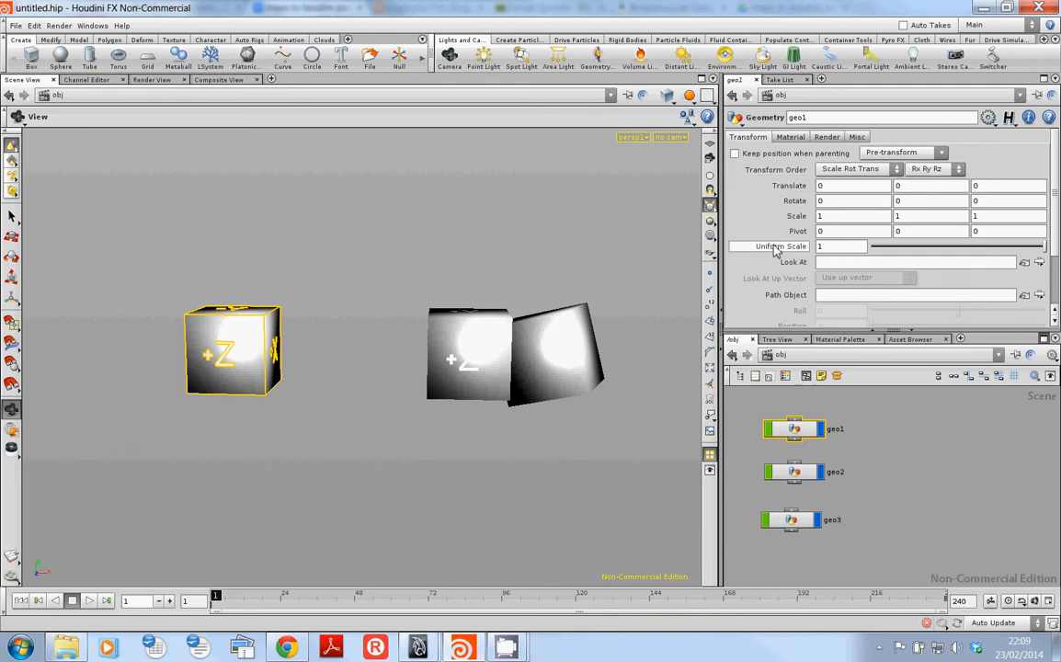
{"action": "left_click", "coordinate": [788, 138]}
{"action": "left_click", "coordinate": [826, 137]}
{"action": "left_click", "coordinate": [856, 137]}
{"action": "left_click", "coordinate": [746, 136]}
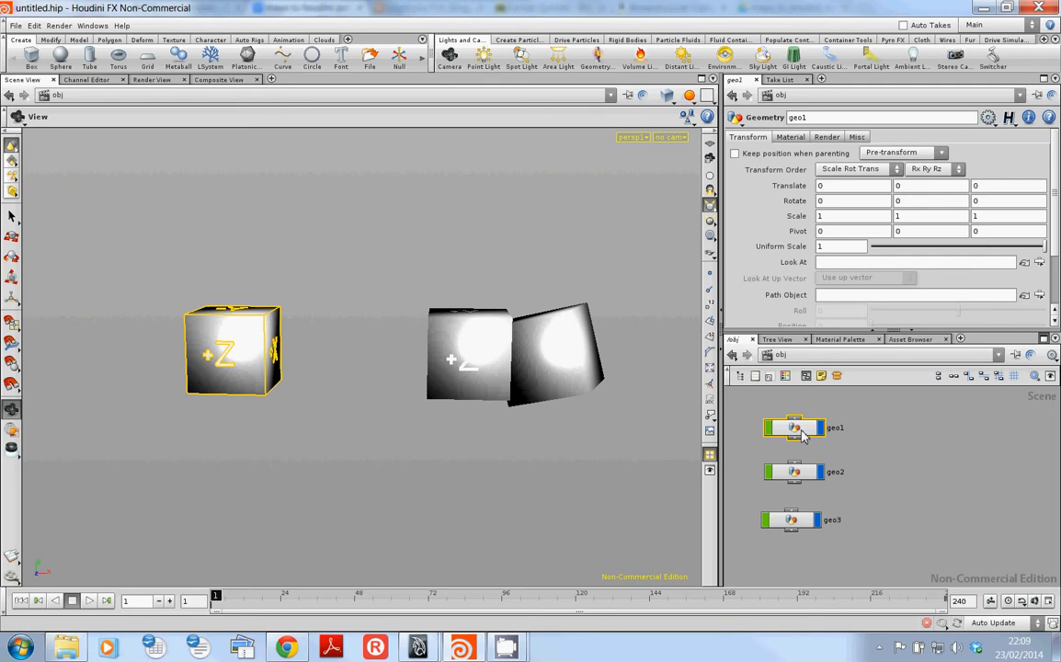
Enter geo1's geometry network and bring its file1 node into view
{"action": "left_click", "coordinate": [999, 354]}
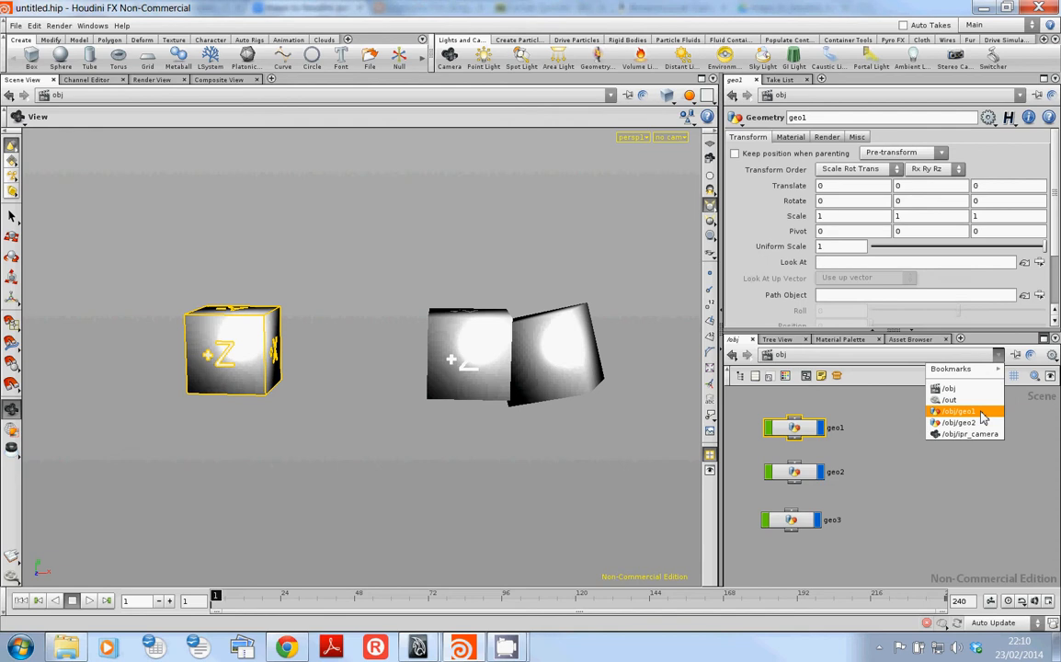
{"action": "left_click", "coordinate": [864, 426]}
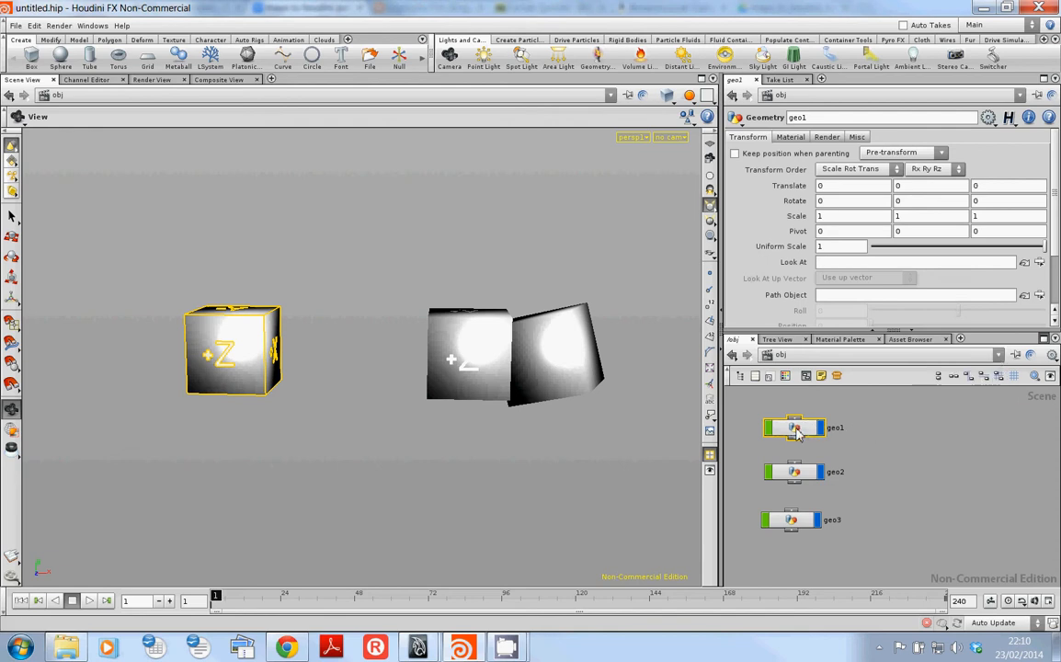
{"action": "double_click", "coordinate": [795, 430]}
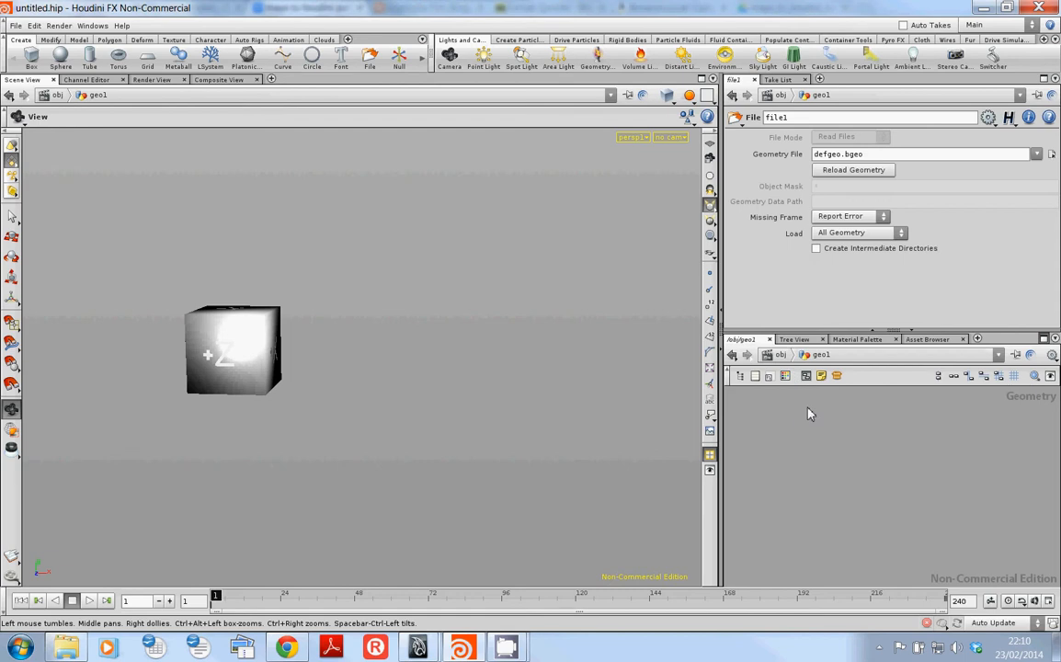
{"action": "middle_click_drag", "start_coordinate": [808, 411], "coordinate": [814, 414]}
{"action": "key", "text": "h"}
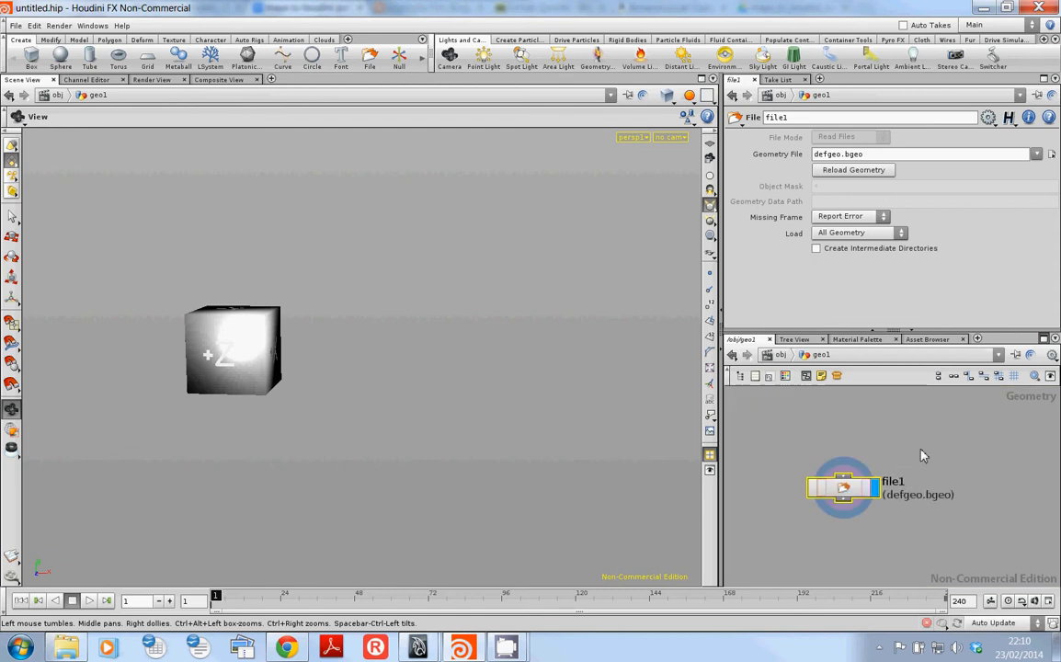
{"action": "middle_click_drag", "start_coordinate": [808, 457], "coordinate": [810, 447]}
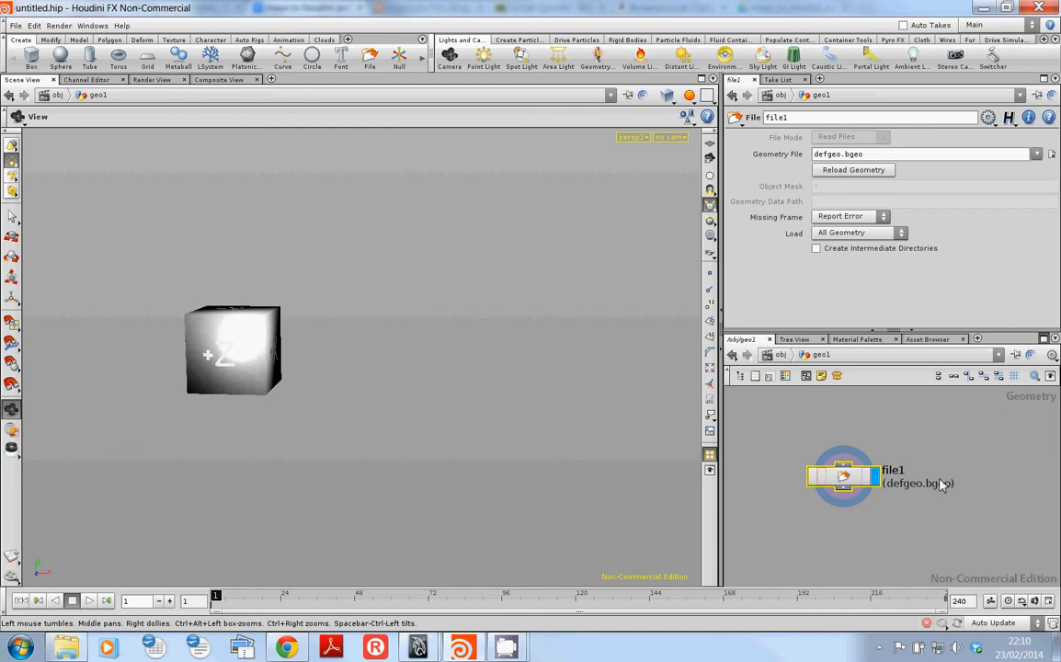
Examine the geometry file chooser and preset list of file1, leaving defgeo.bgeo as the geometry file
{"action": "left_click", "coordinate": [1053, 158]}
{"action": "scroll", "coordinate": [800, 185], "scroll_direction": "down", "scroll_amount": 2}
{"action": "scroll", "coordinate": [800, 185], "scroll_direction": "up", "scroll_amount": 2}
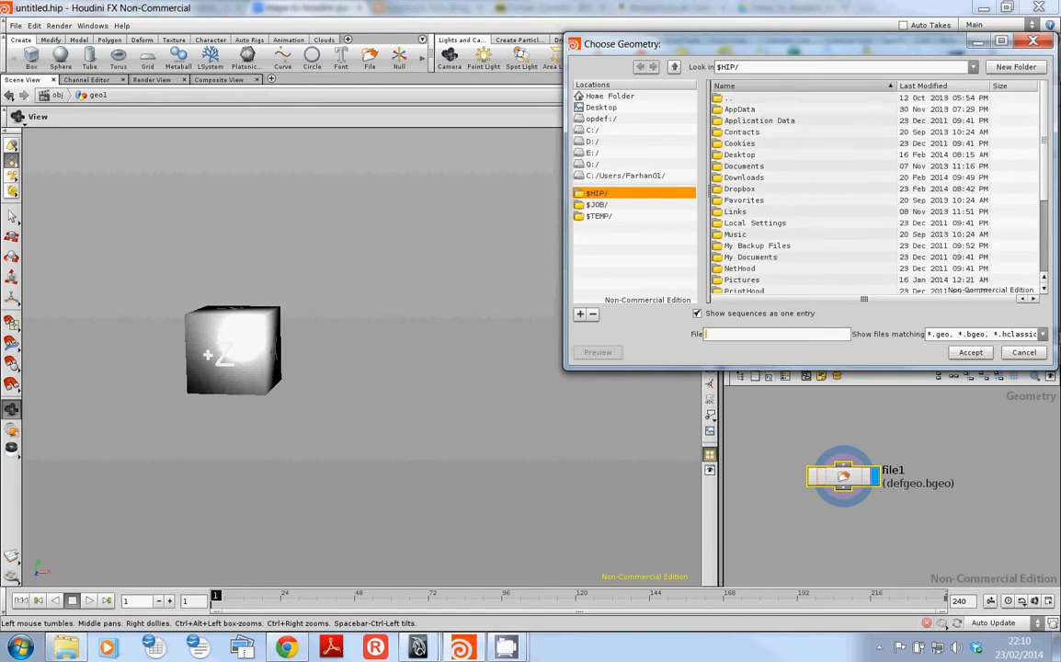
{"action": "left_click", "coordinate": [1034, 41]}
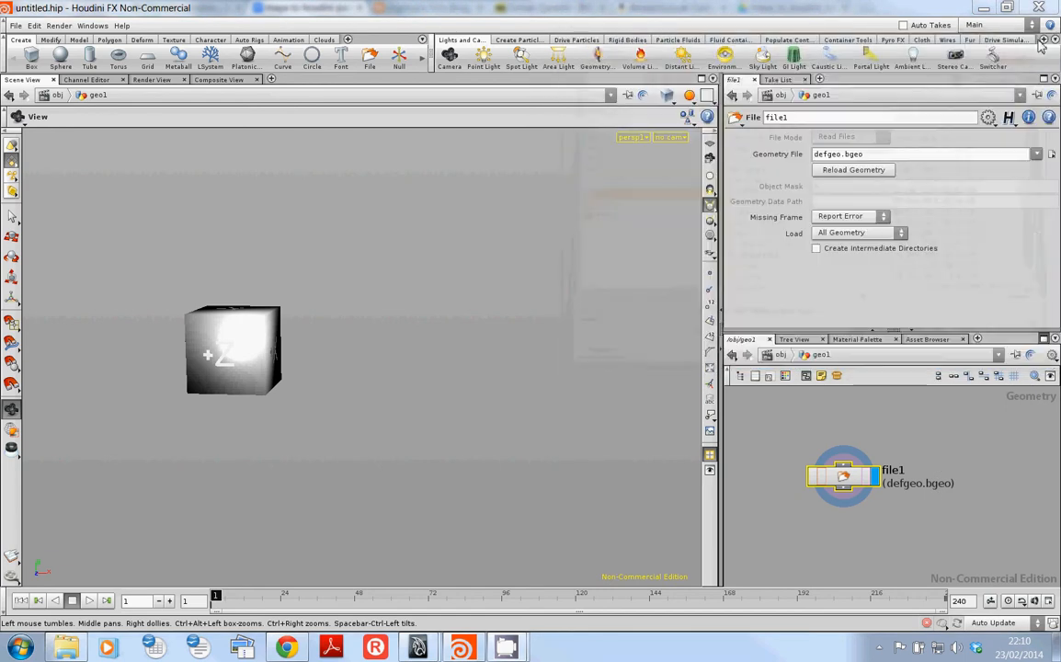
{"action": "left_click", "coordinate": [1038, 156]}
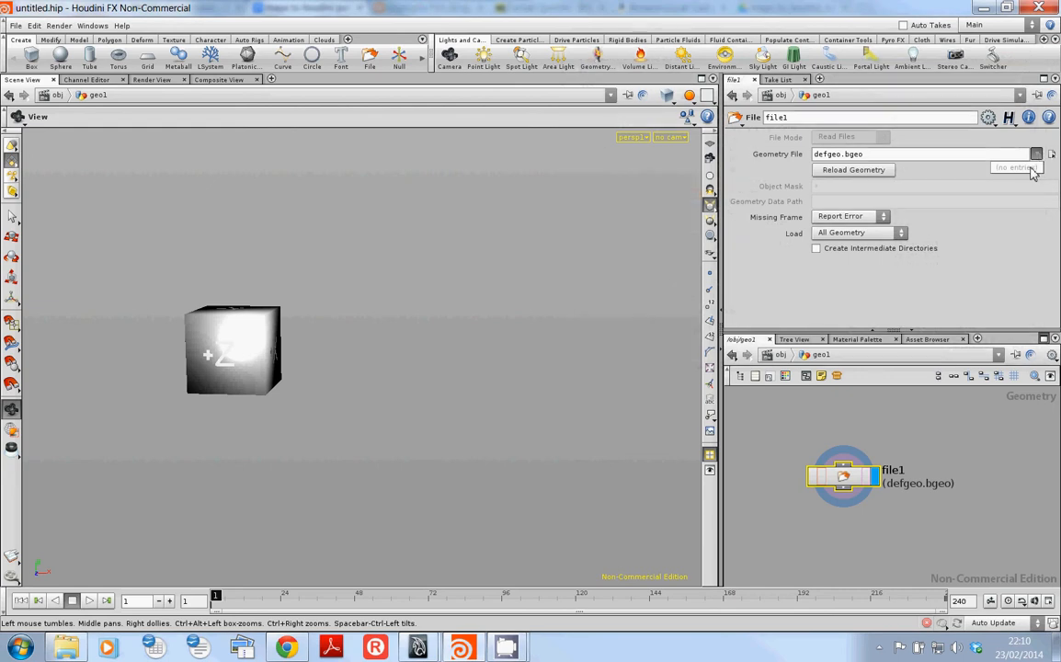
{"action": "left_click", "coordinate": [1038, 156]}
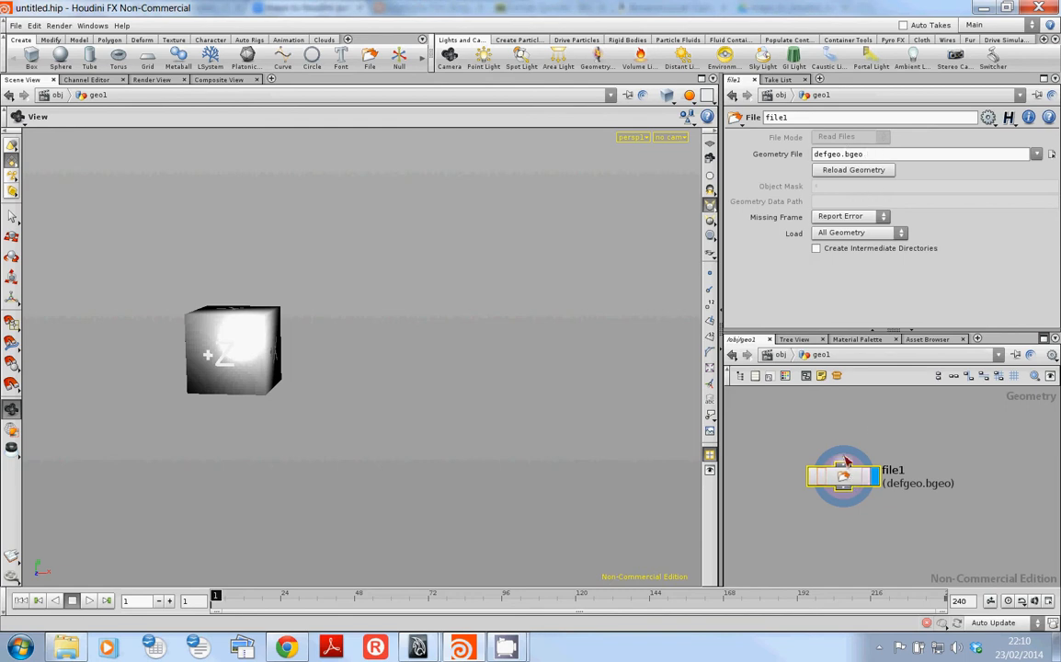
Delete the file1 node from geo1, check the scene at object level and re-enter the empty geo1 network
{"action": "key", "text": "Delete"}
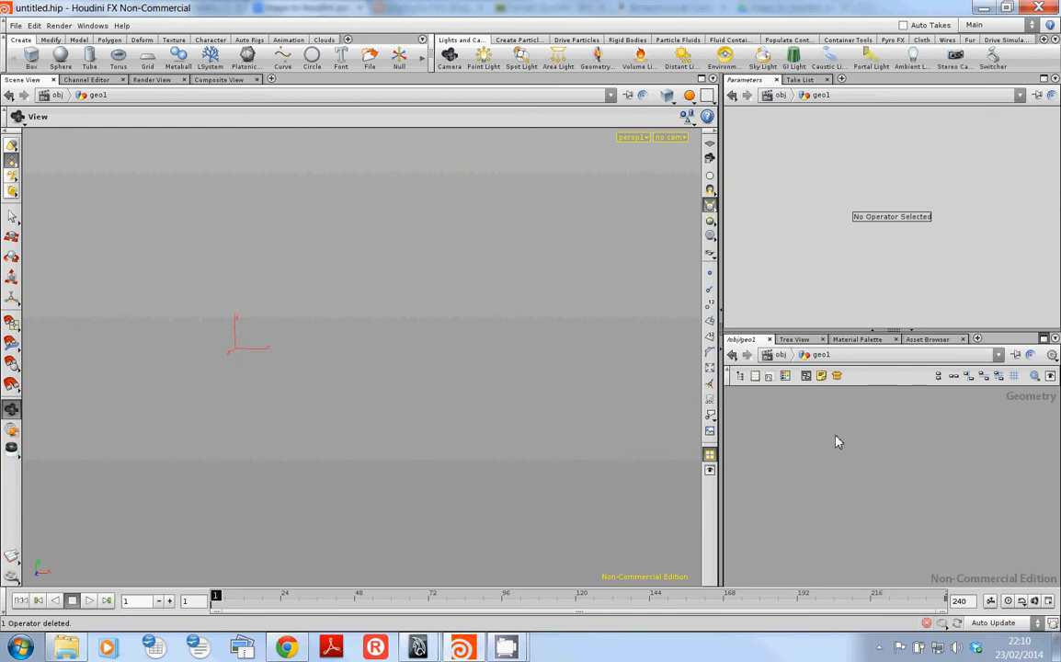
{"action": "left_click", "coordinate": [781, 355]}
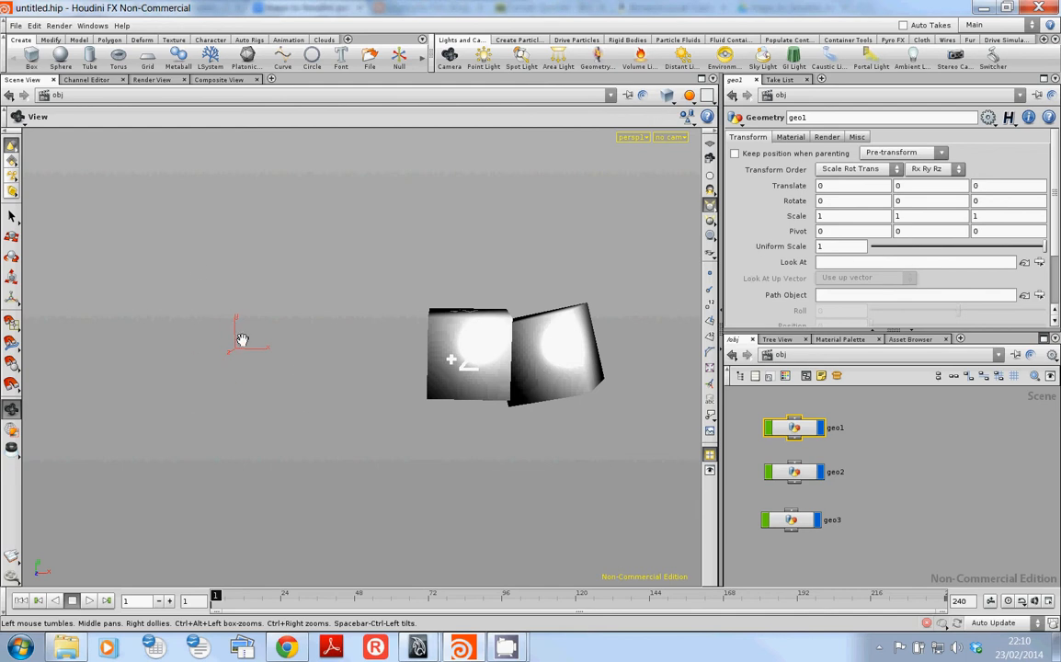
{"action": "double_click", "coordinate": [798, 432]}
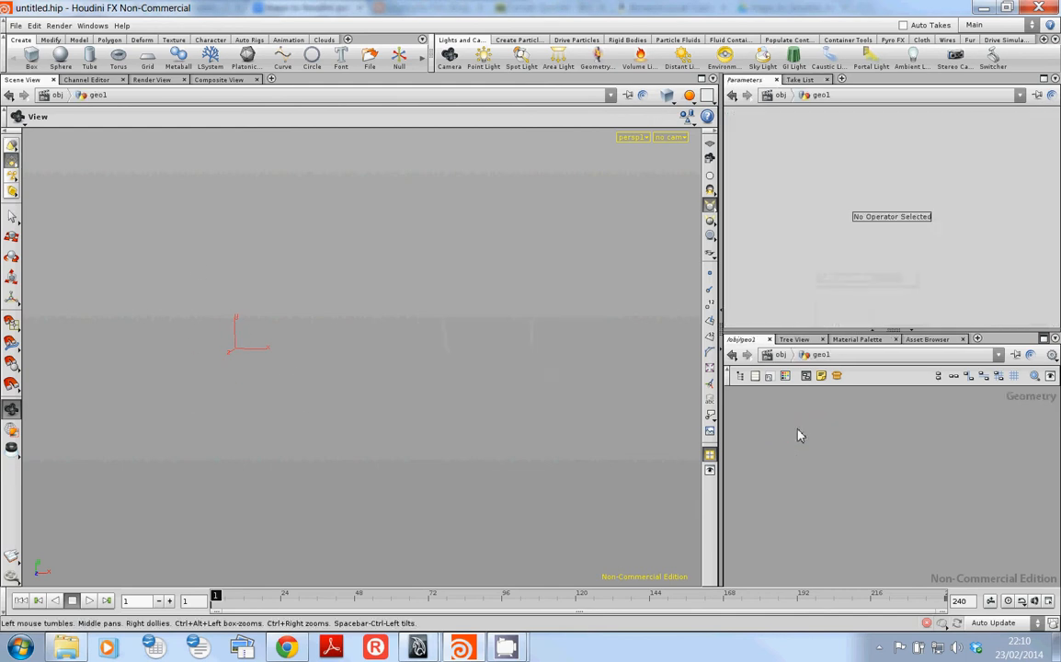
{"action": "key", "text": "u"}
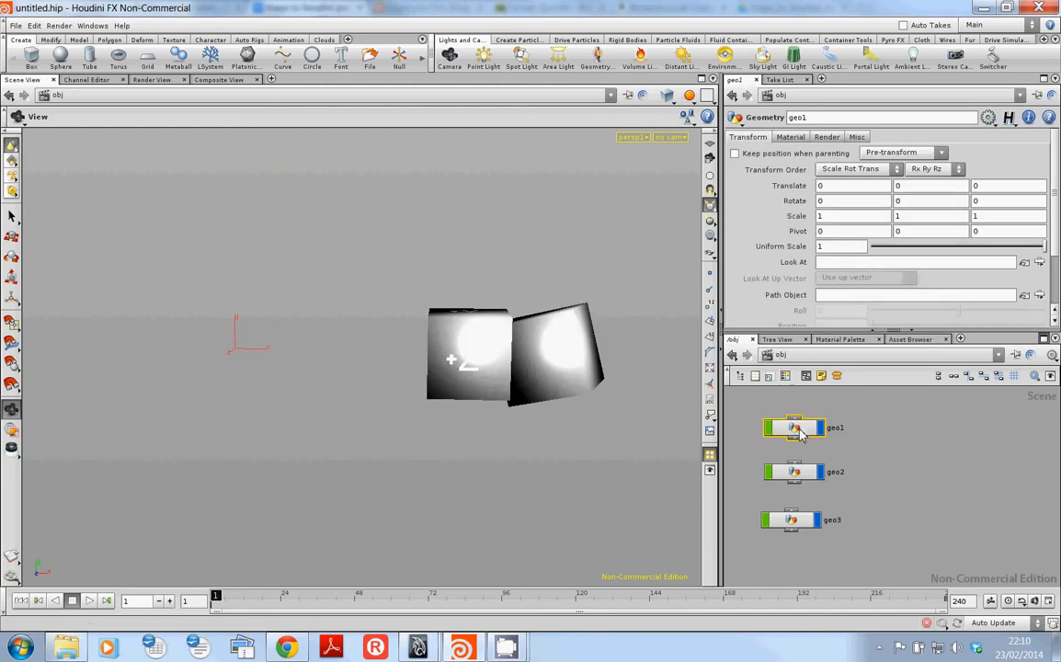
{"action": "double_click", "coordinate": [796, 429]}
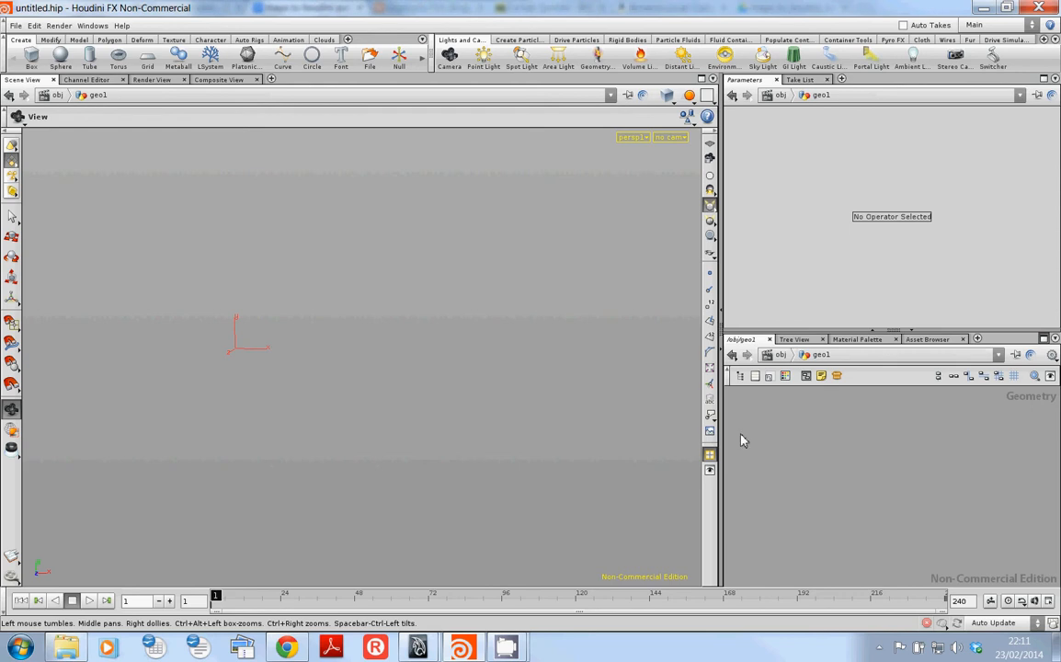
Switch to Chrome to read the Maya to Houdini list of basic shapes, and return to Houdini
{"action": "mouse_move", "coordinate": [292, 648]}
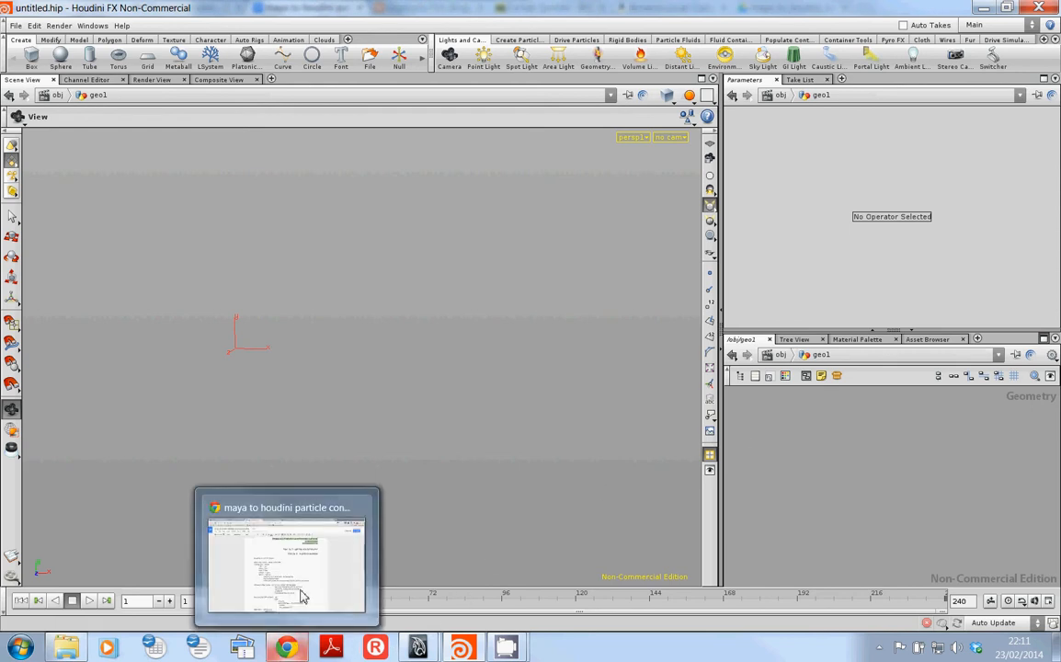
{"action": "left_click", "coordinate": [269, 582]}
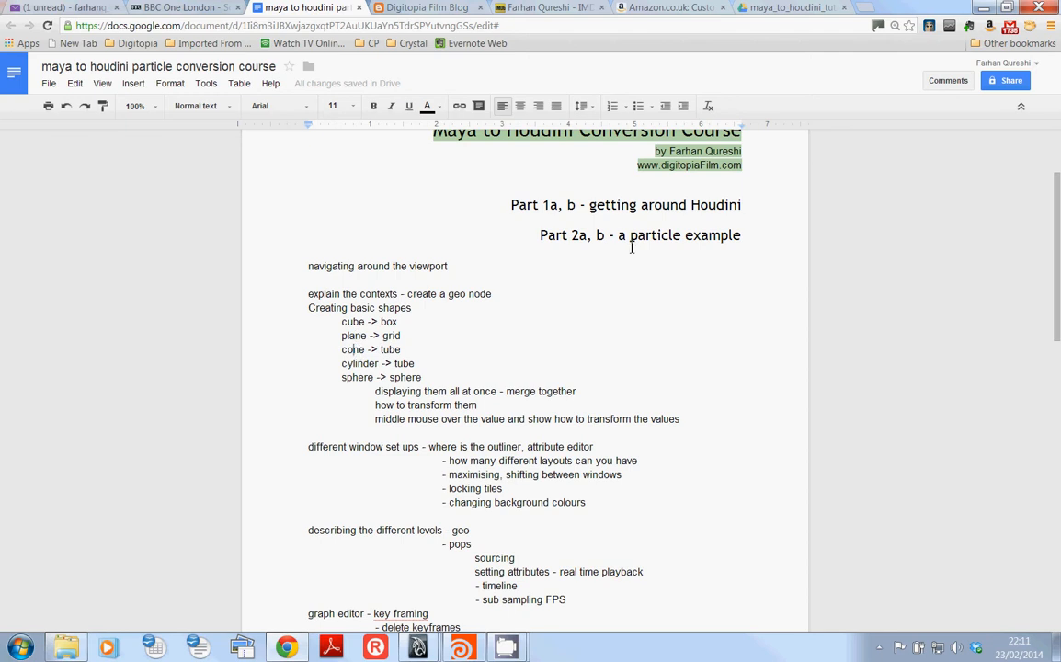
{"action": "left_click", "coordinate": [981, 8]}
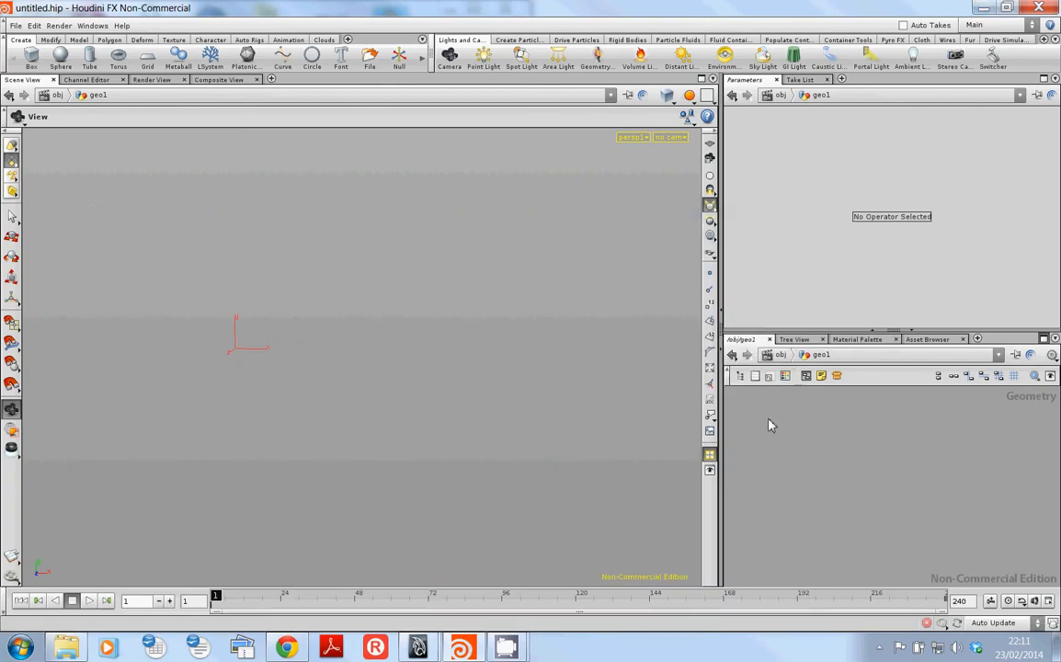
{"action": "key", "text": "Tab"}
{"action": "type", "text": "Curve"}
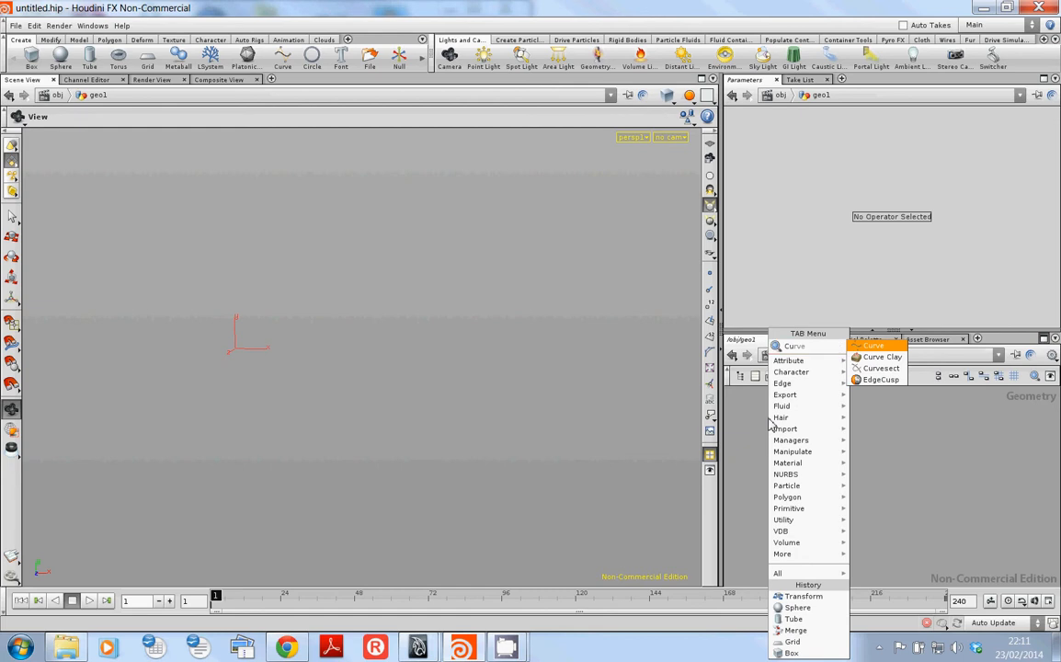
{"action": "key", "text": "BackSpace"}
{"action": "key", "text": "BackSpace"}
{"action": "key", "text": "BackSpace"}
{"action": "key", "text": "BackSpace"}
{"action": "key", "text": "Escape"}
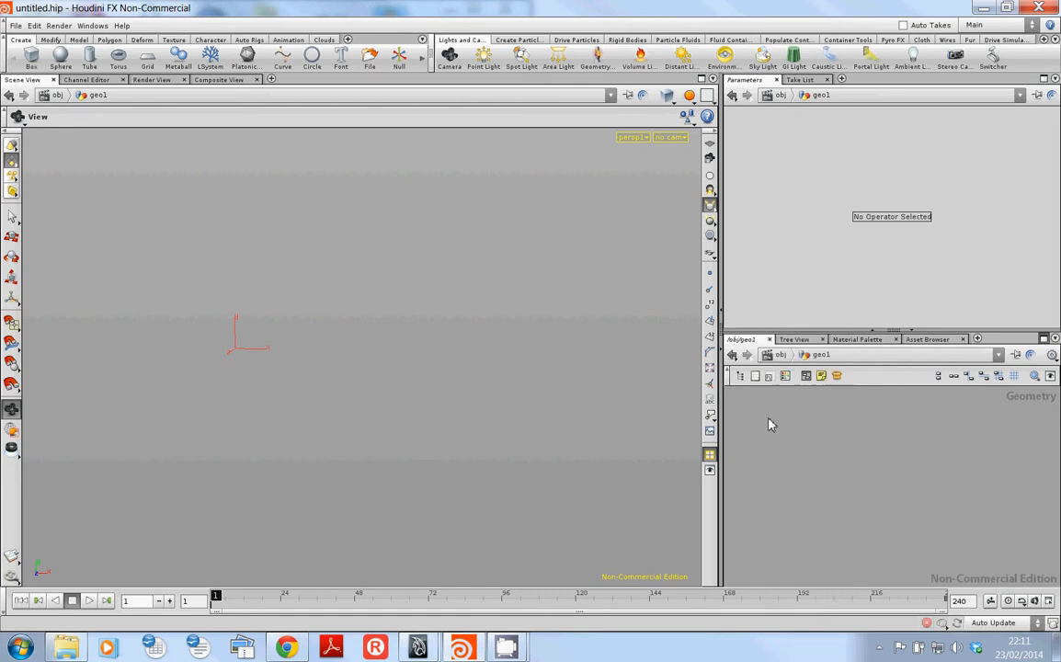
Add a Box node inside the geo1 network
{"action": "key", "text": "Tab"}
{"action": "type", "text": "bo"}
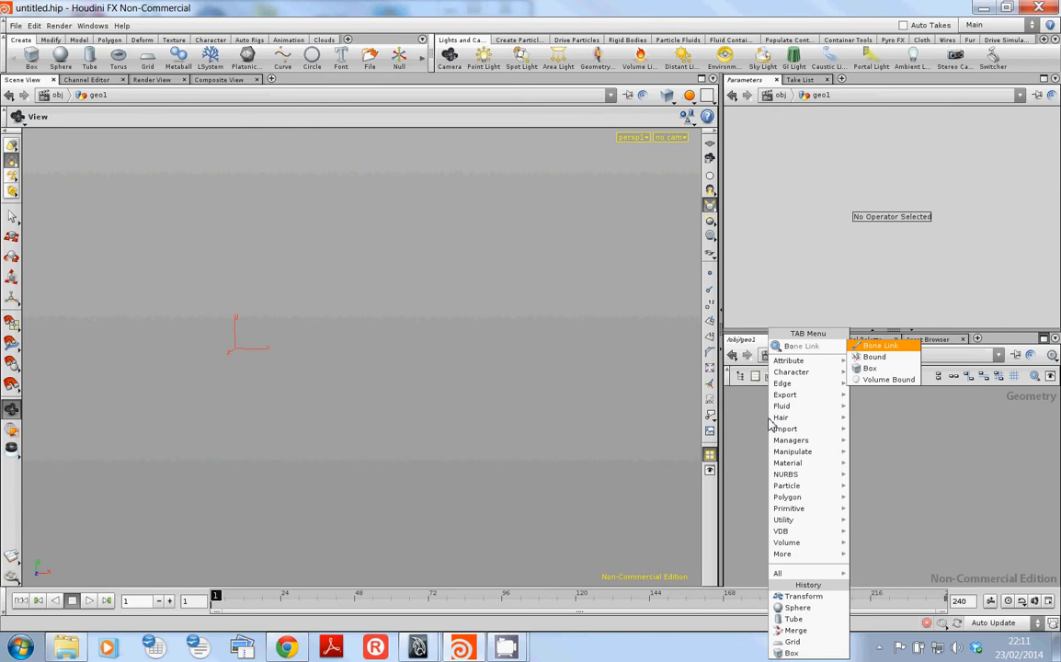
{"action": "type", "text": "x"}
{"action": "key", "text": "Return"}
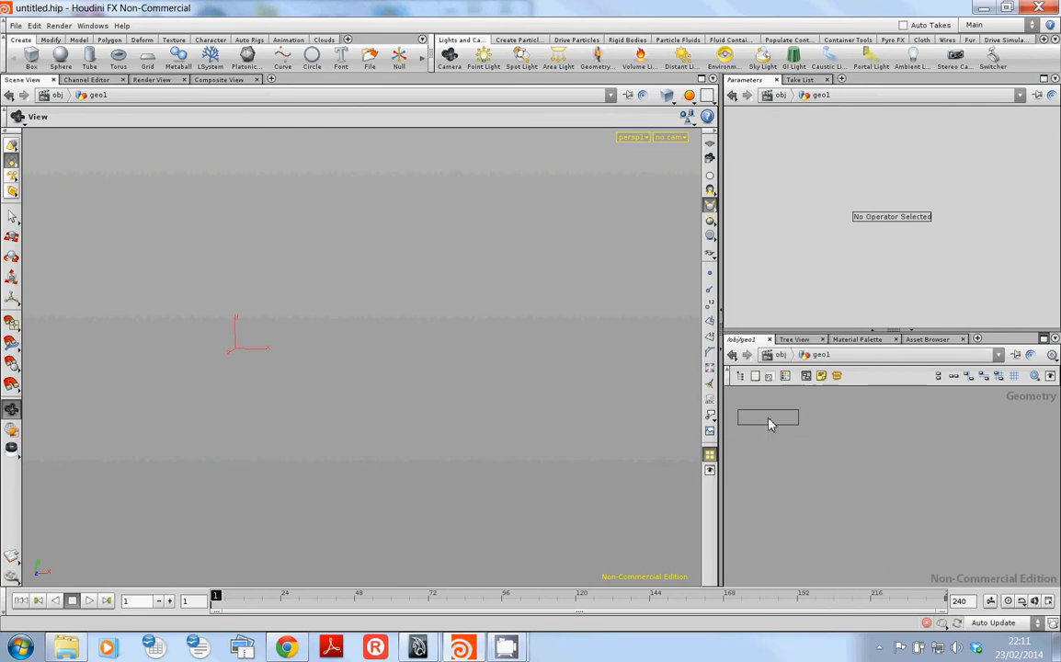
{"action": "left_click", "coordinate": [771, 424]}
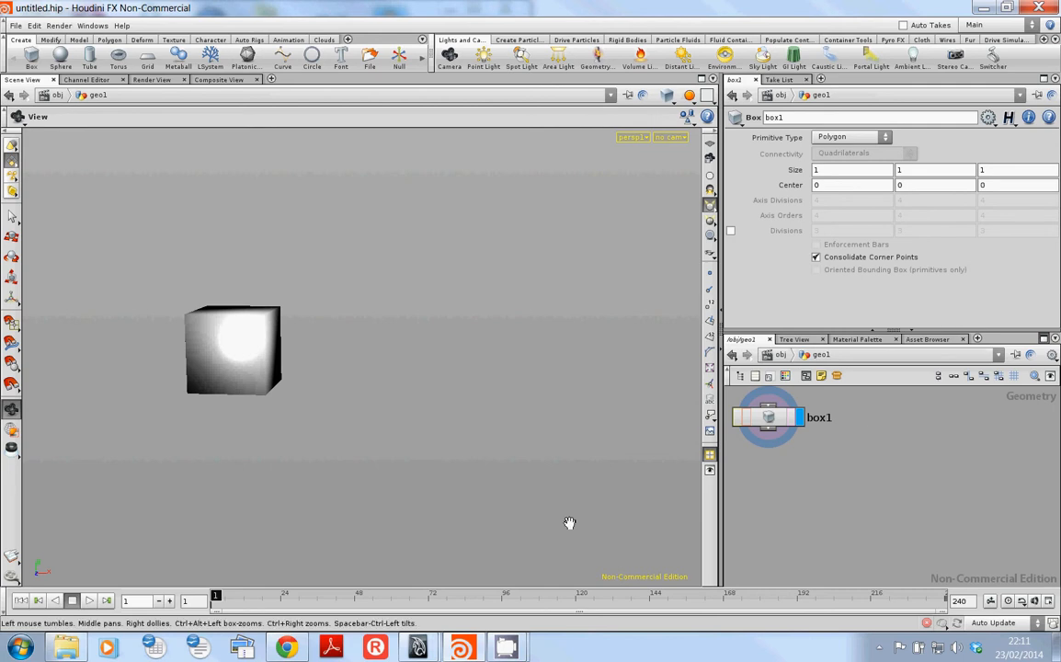
Consult the shape list in Chrome, return to Houdini and add a Grid node beside box1
{"action": "left_click", "coordinate": [287, 648]}
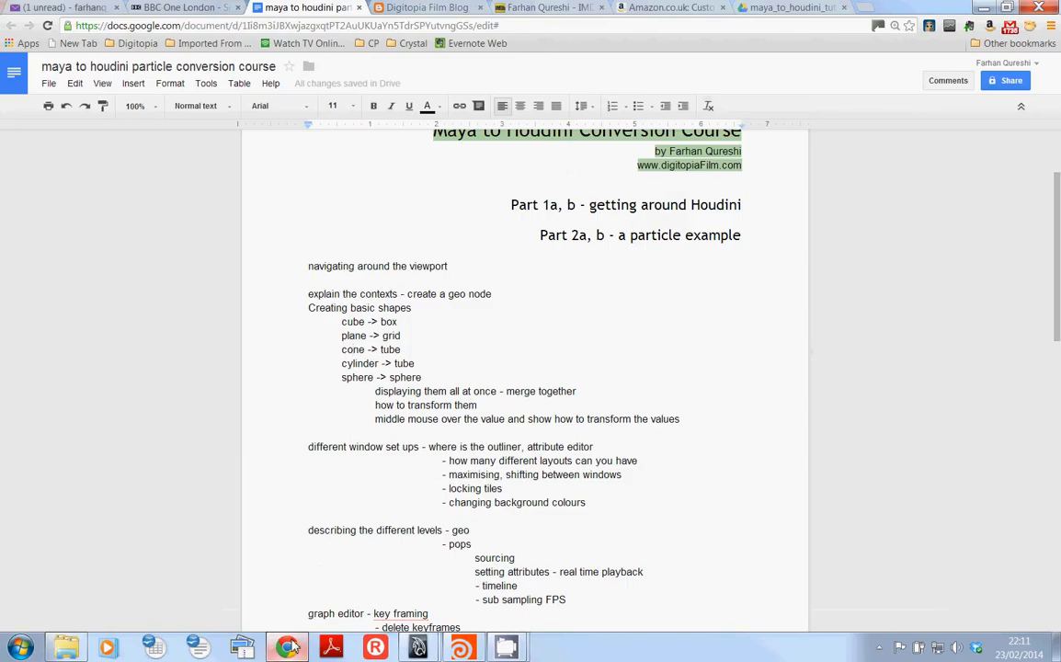
{"action": "left_click", "coordinate": [291, 648]}
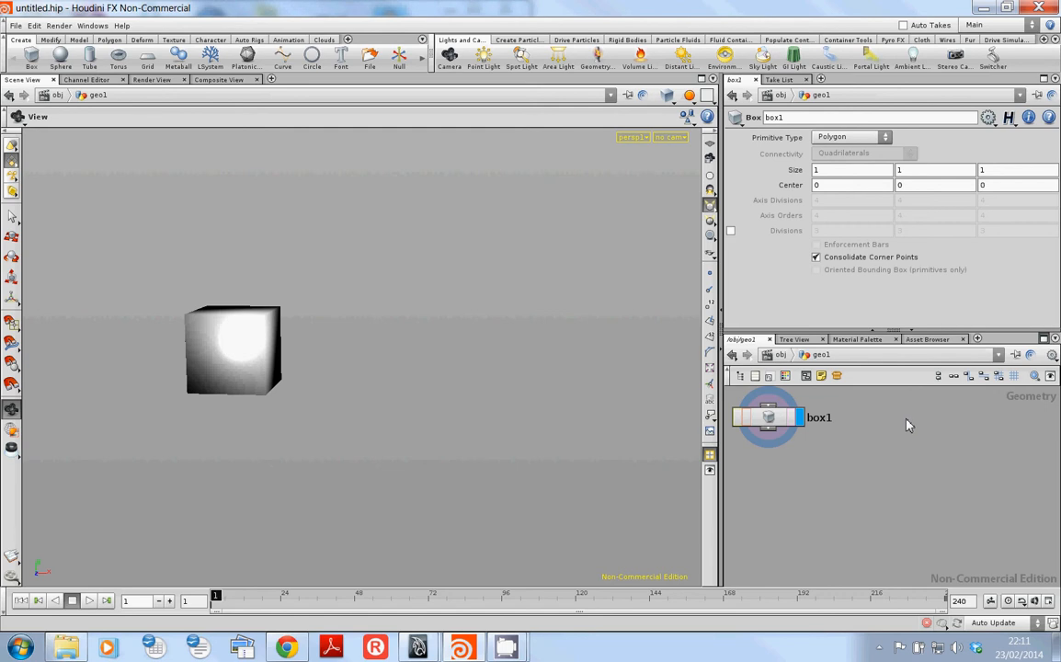
{"action": "key", "text": "Tab"}
{"action": "type", "text": "Pla"}
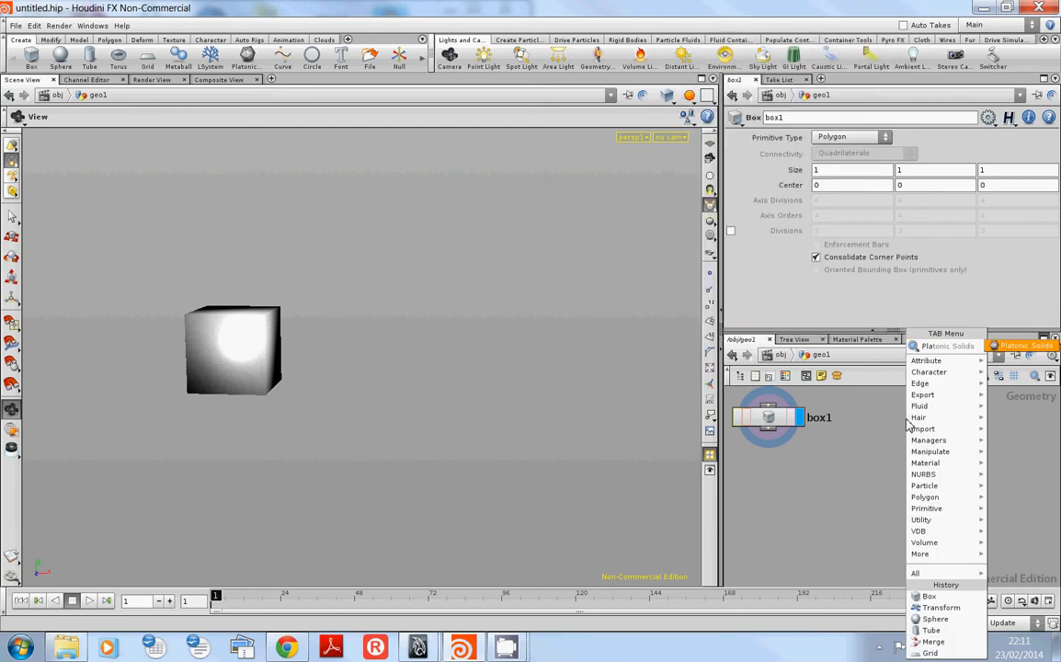
{"action": "key", "text": "BackSpace"}
{"action": "key", "text": "BackSpace"}
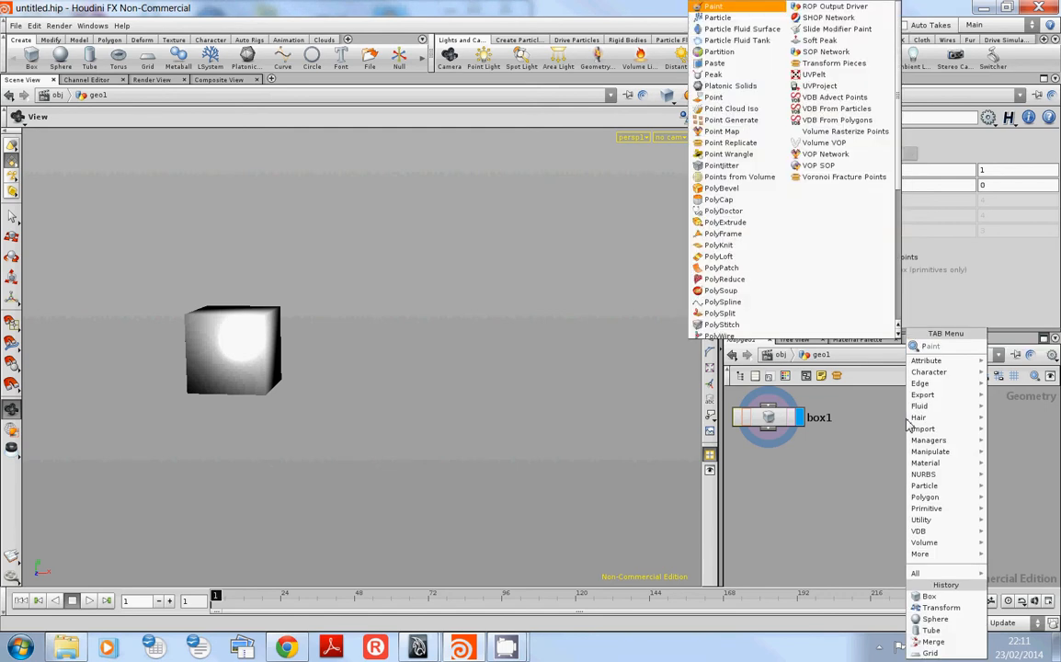
{"action": "key", "text": "BackSpace"}
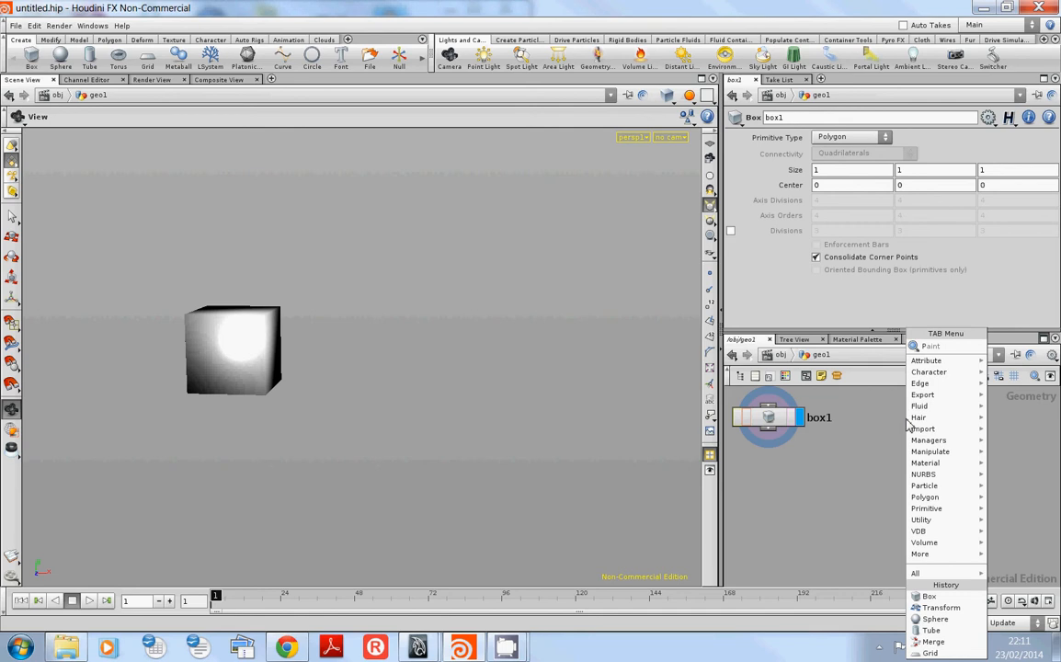
{"action": "type", "text": "Grid"}
{"action": "key", "text": "Return"}
{"action": "left_click", "coordinate": [905, 421]}
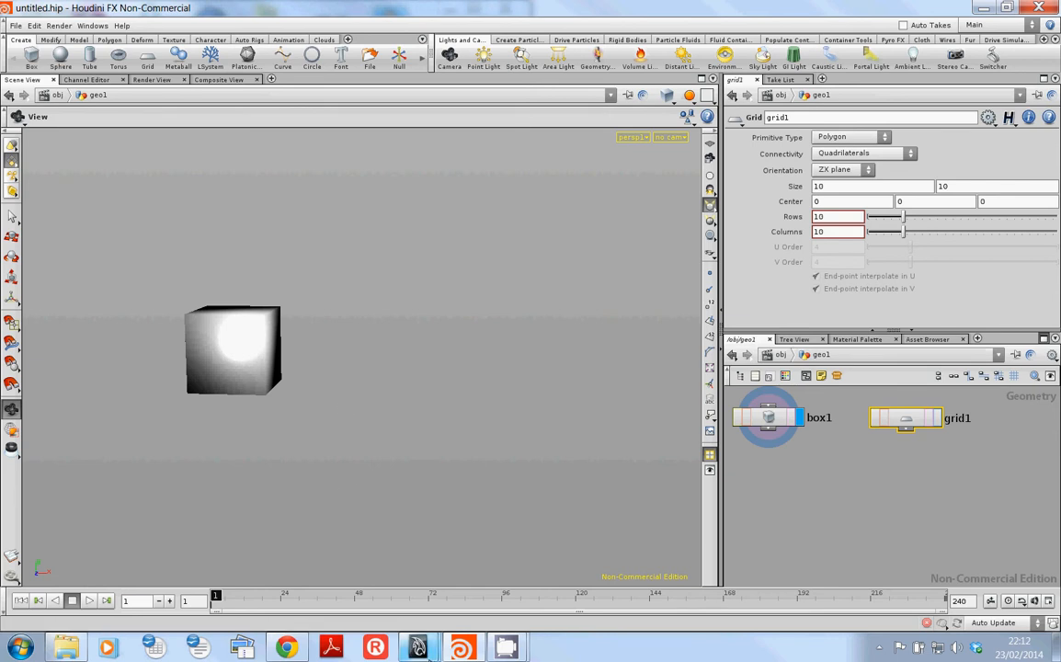
Switch to Maya to inspect pPlane1, pSphere1, pCube1 and pCylinder1 under group1, and return to Houdini
{"action": "mouse_move", "coordinate": [418, 647]}
{"action": "left_click", "coordinate": [448, 596]}
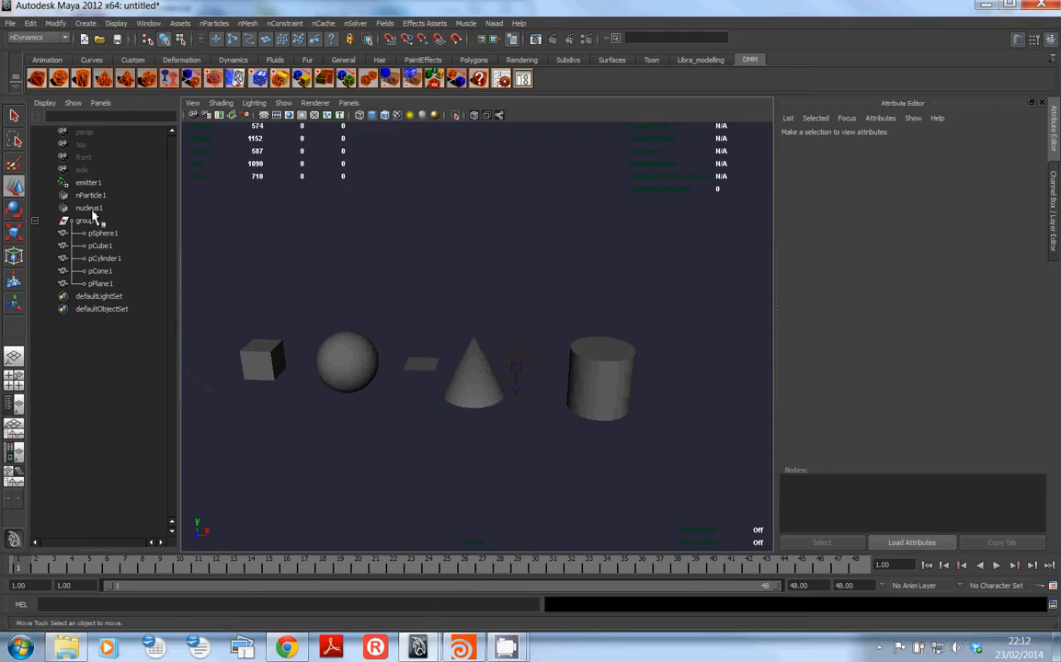
{"action": "left_click", "coordinate": [115, 284]}
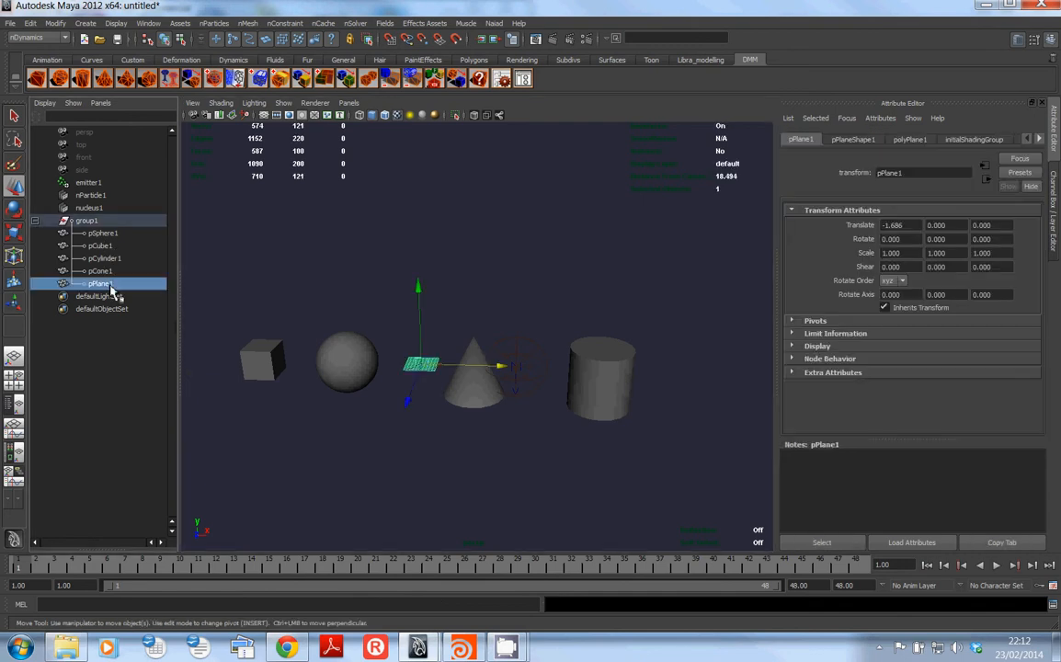
{"action": "left_click", "coordinate": [130, 233]}
{"action": "left_click", "coordinate": [125, 246]}
{"action": "left_click", "coordinate": [126, 259]}
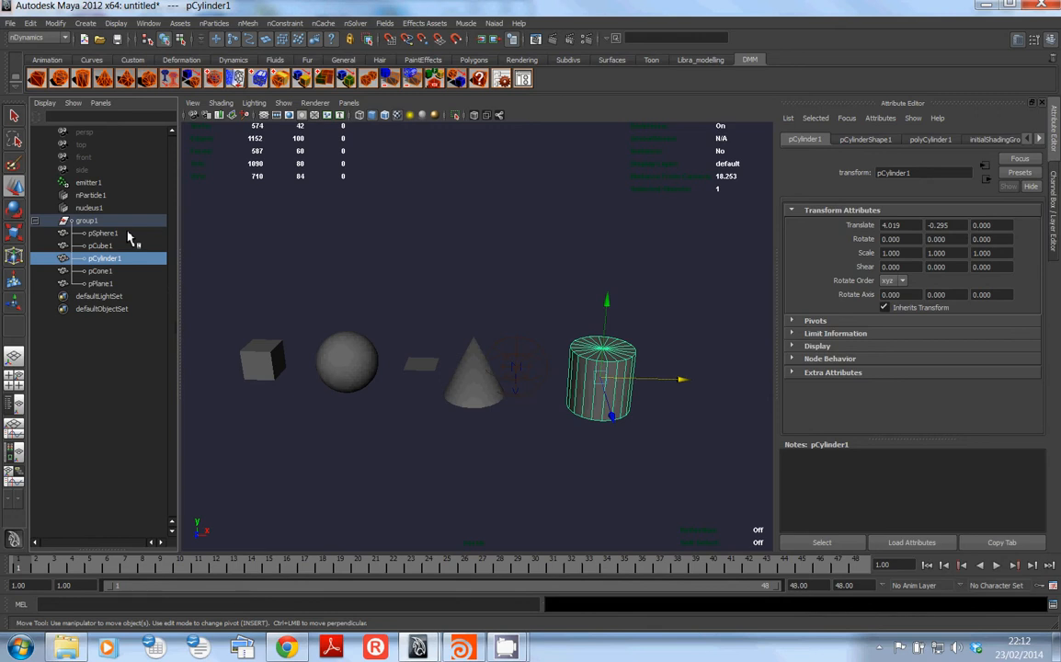
{"action": "left_click", "coordinate": [461, 648]}
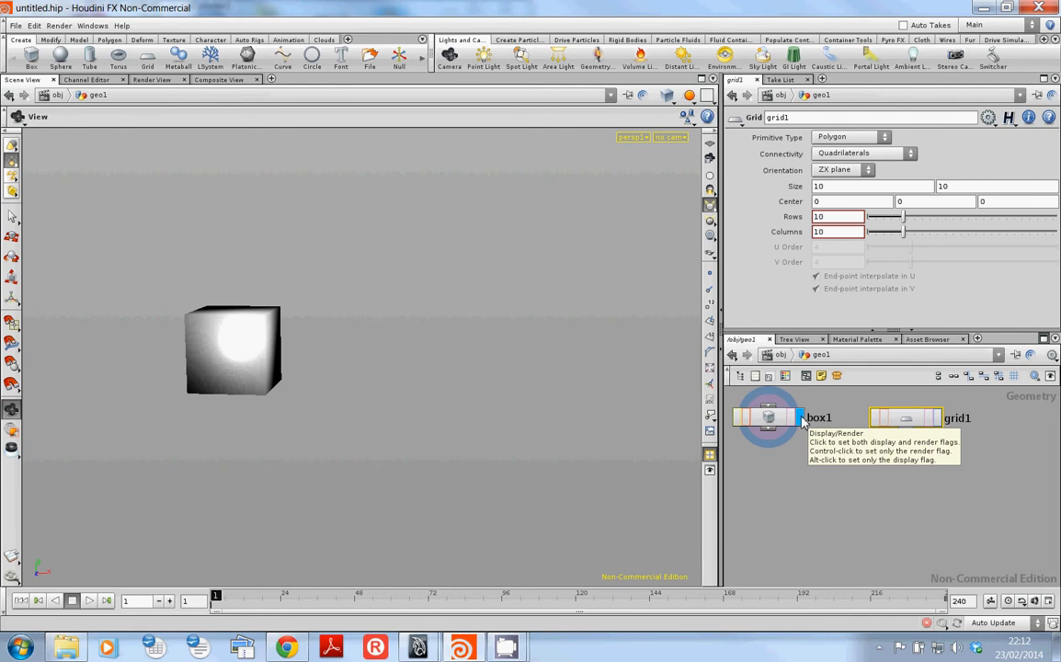
Alternate the display flag between grid1 and box1 to compare which shape the viewport shows
{"action": "left_click", "coordinate": [939, 419]}
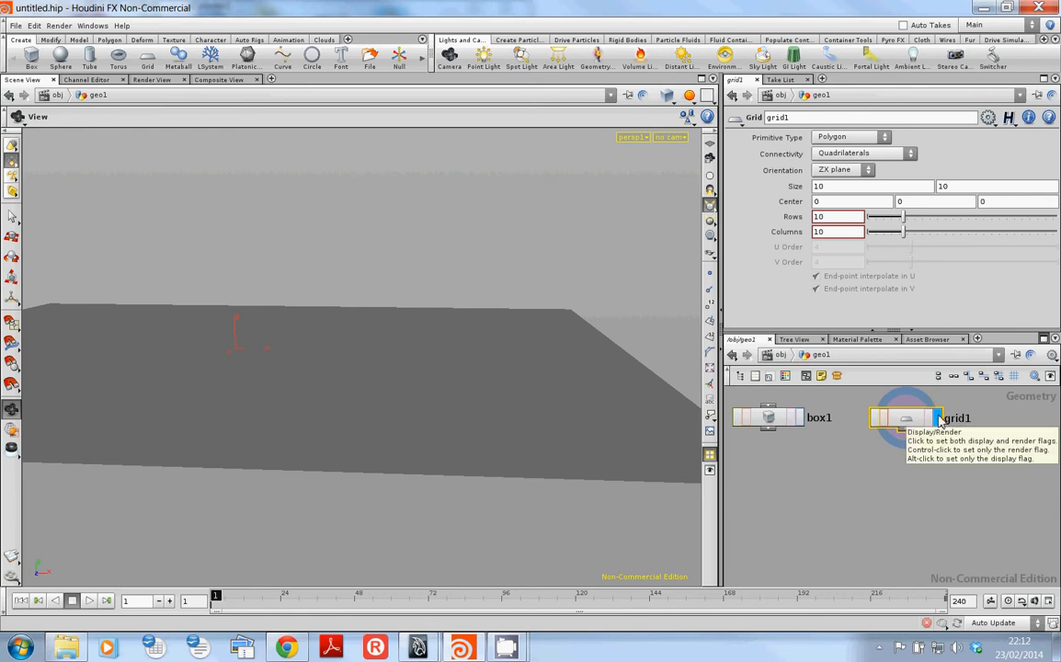
{"action": "left_click", "coordinate": [798, 418]}
{"action": "left_click", "coordinate": [938, 418]}
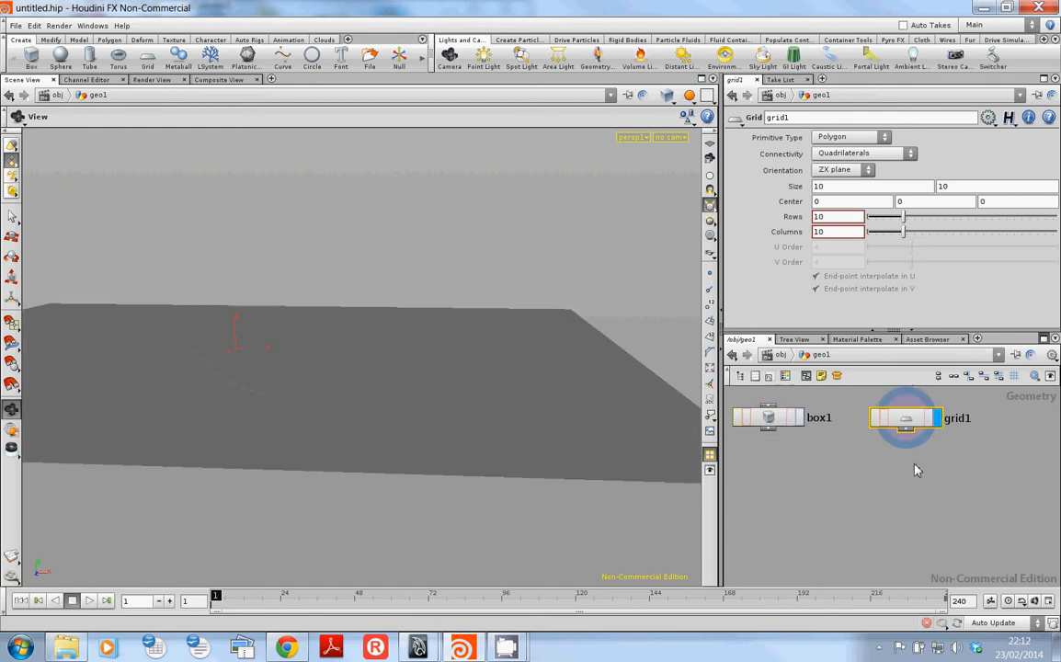
{"action": "left_click", "coordinate": [798, 418]}
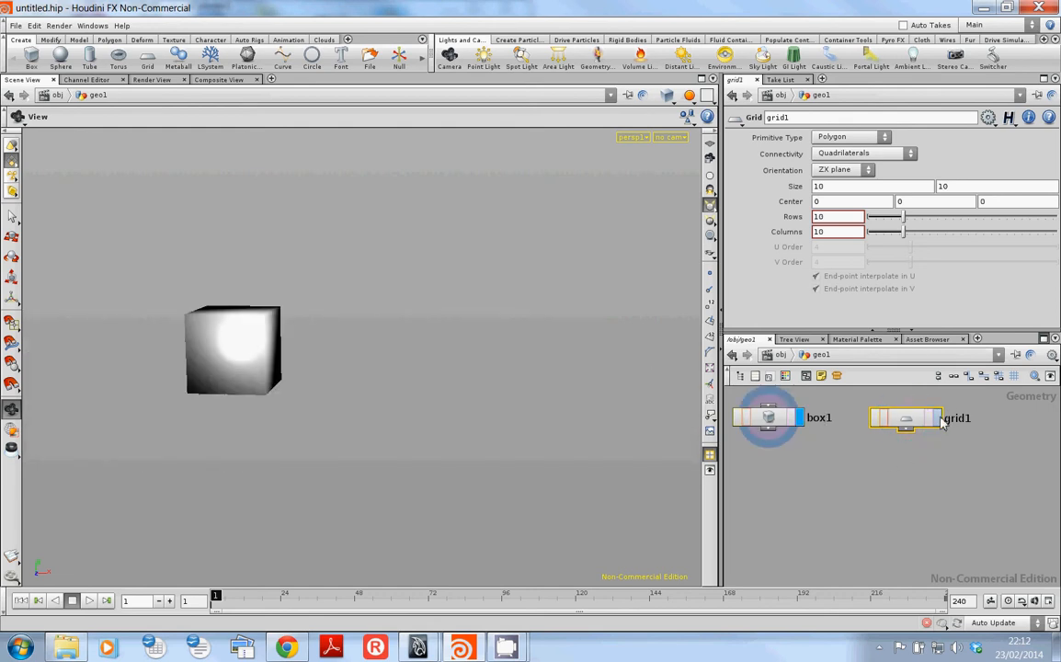
{"action": "left_click", "coordinate": [938, 419]}
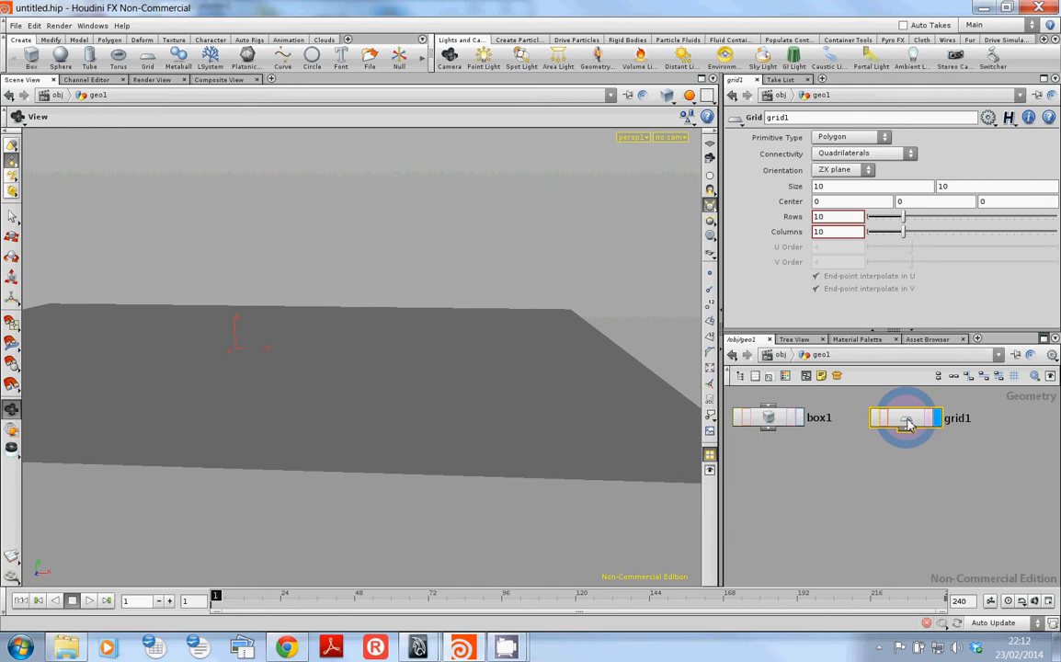
{"action": "left_click", "coordinate": [802, 419]}
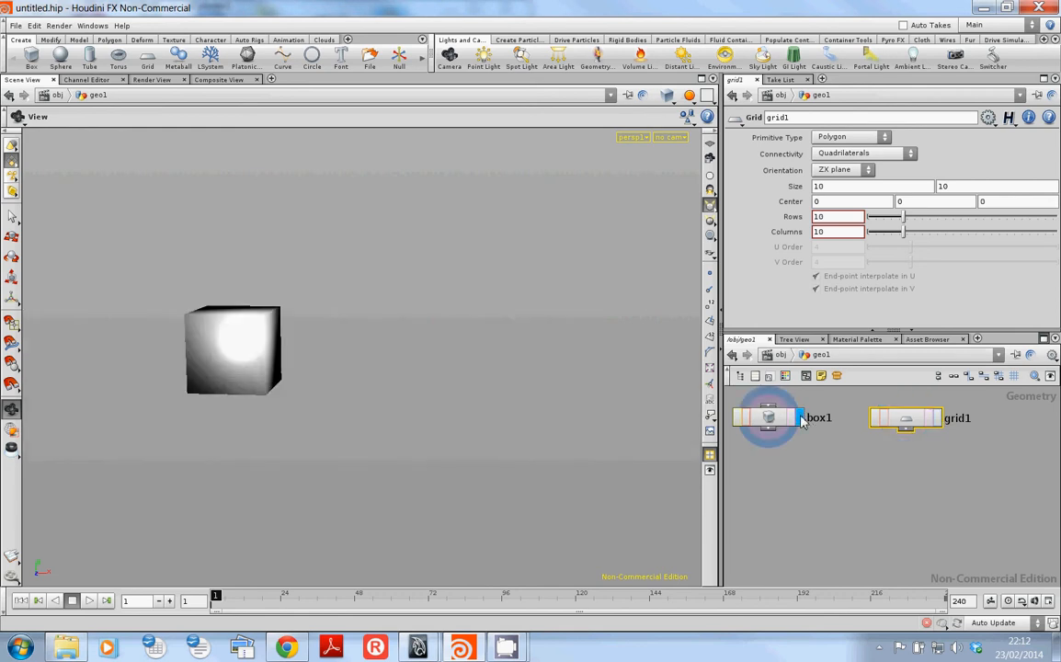
{"action": "left_click", "coordinate": [938, 419]}
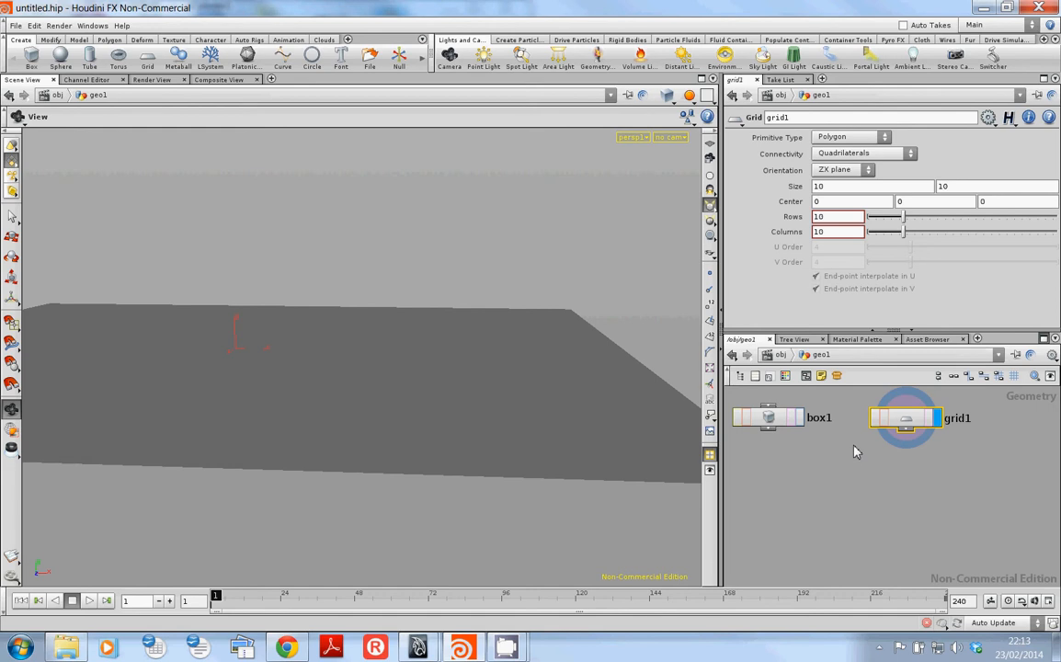
{"action": "middle_click_drag", "start_coordinate": [855, 444], "coordinate": [886, 458]}
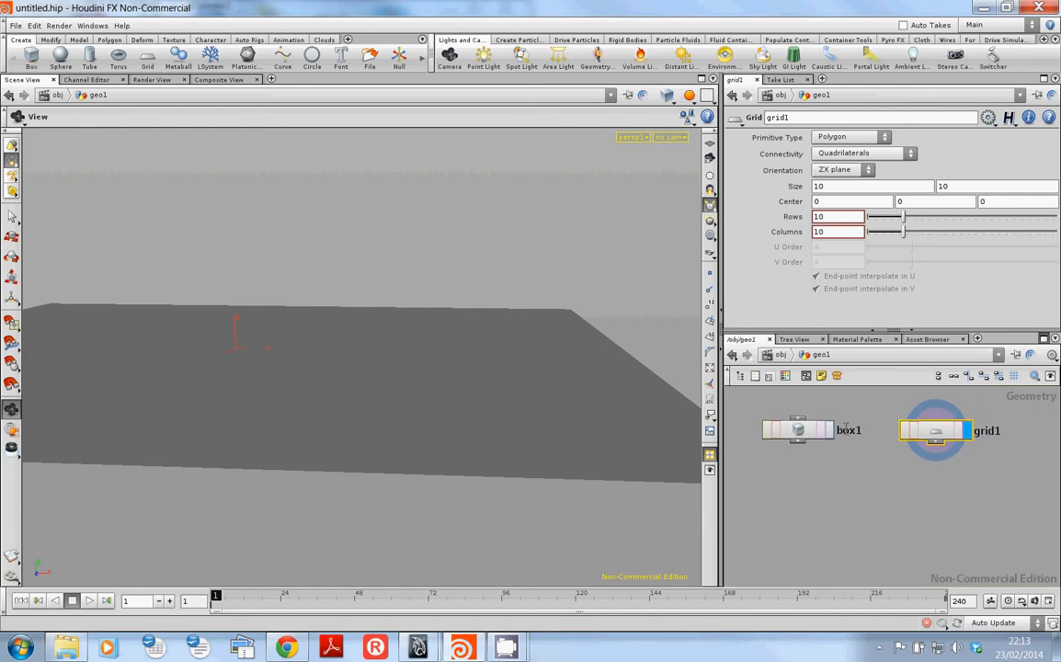
Inspect geo1 at object level with grid1 displayed and again with box1 displayed, and return inside geo1
{"action": "left_click", "coordinate": [779, 355]}
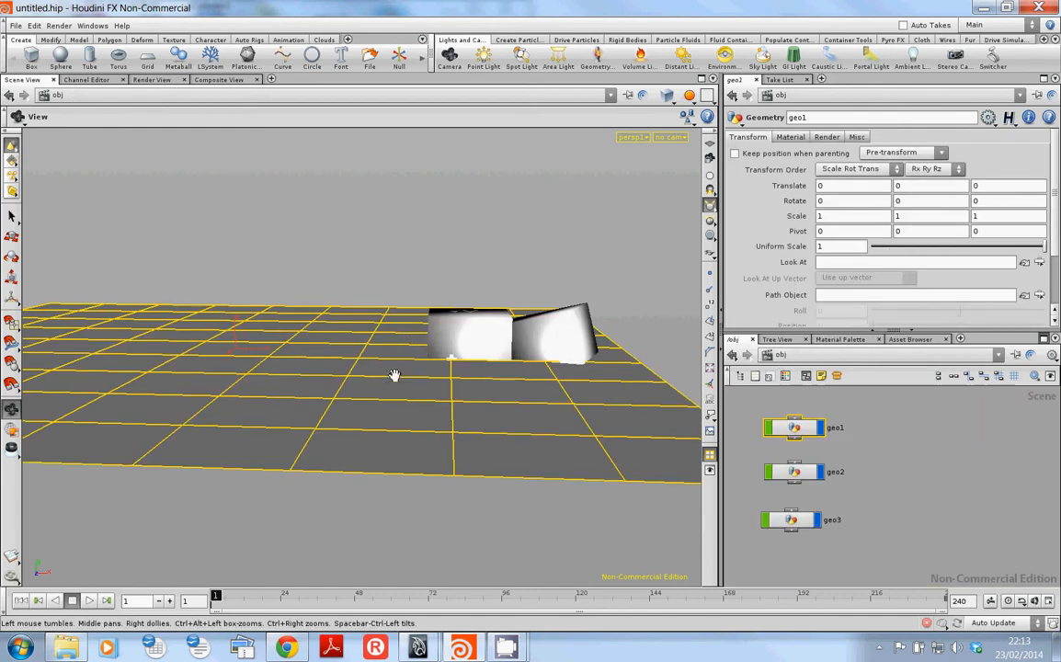
{"action": "double_click", "coordinate": [792, 428]}
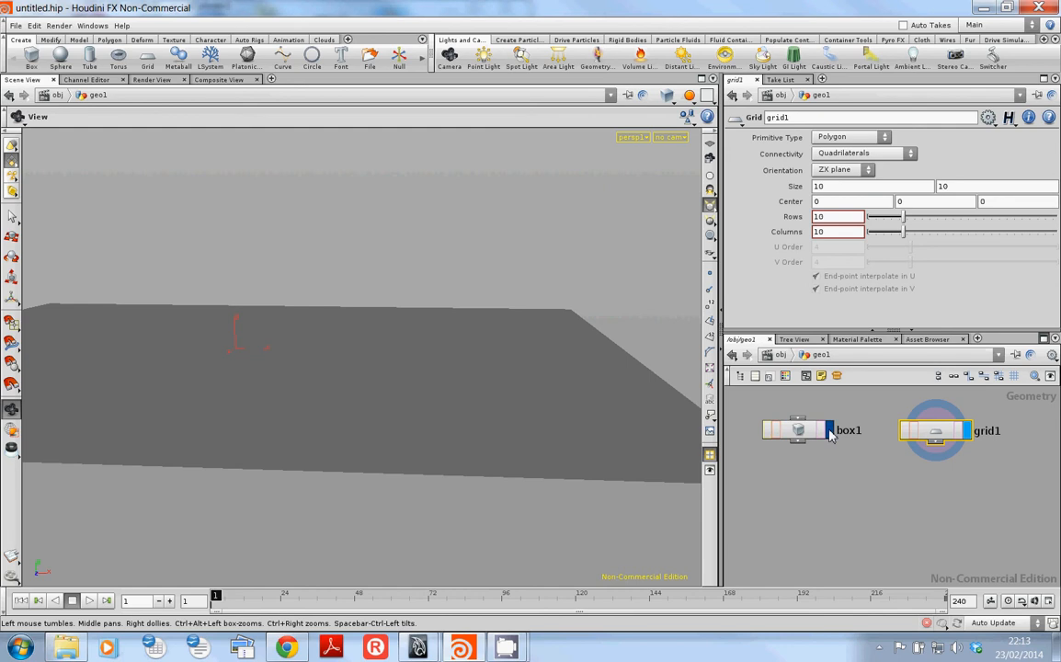
{"action": "left_click", "coordinate": [829, 431]}
{"action": "key", "text": "u"}
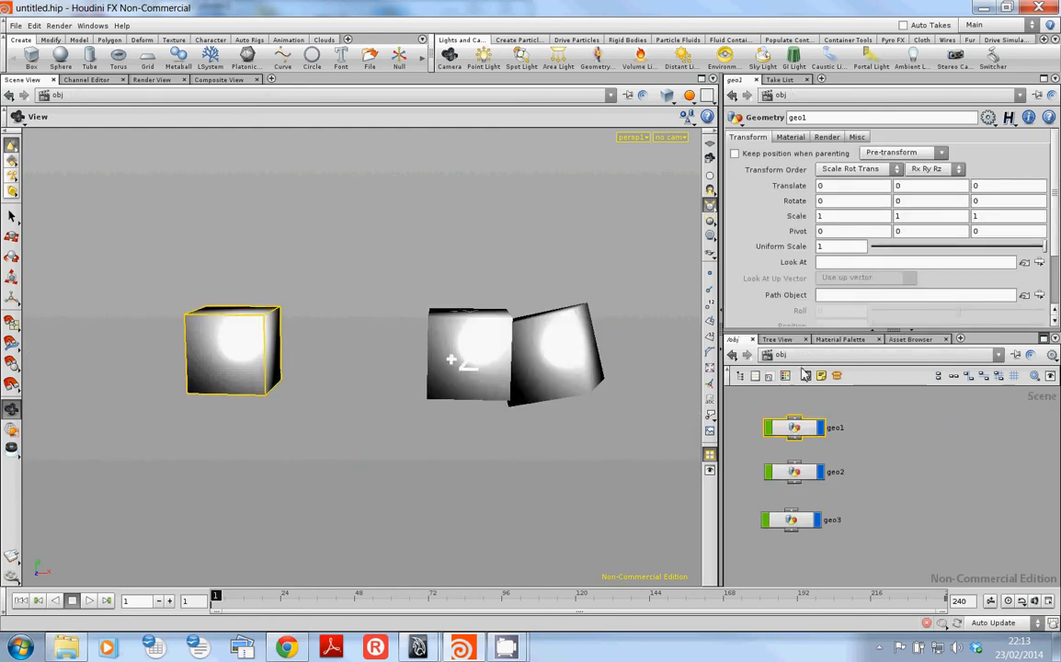
{"action": "key", "text": "i"}
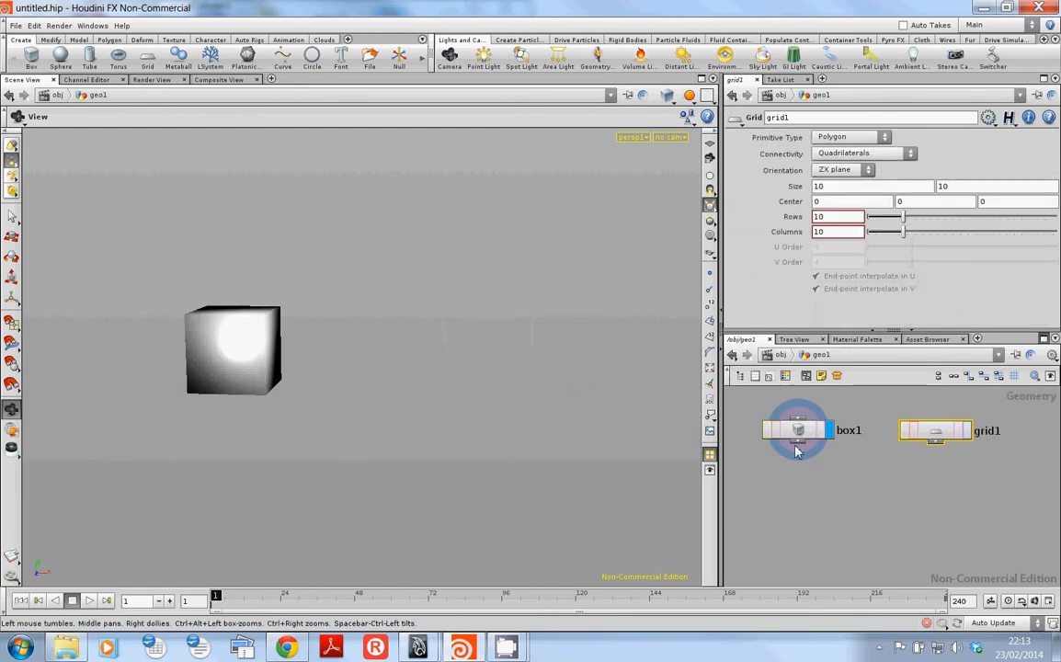
Add a Merge node below box1 and grid1 and connect both nodes' outputs to its input
{"action": "left_click", "coordinate": [883, 521]}
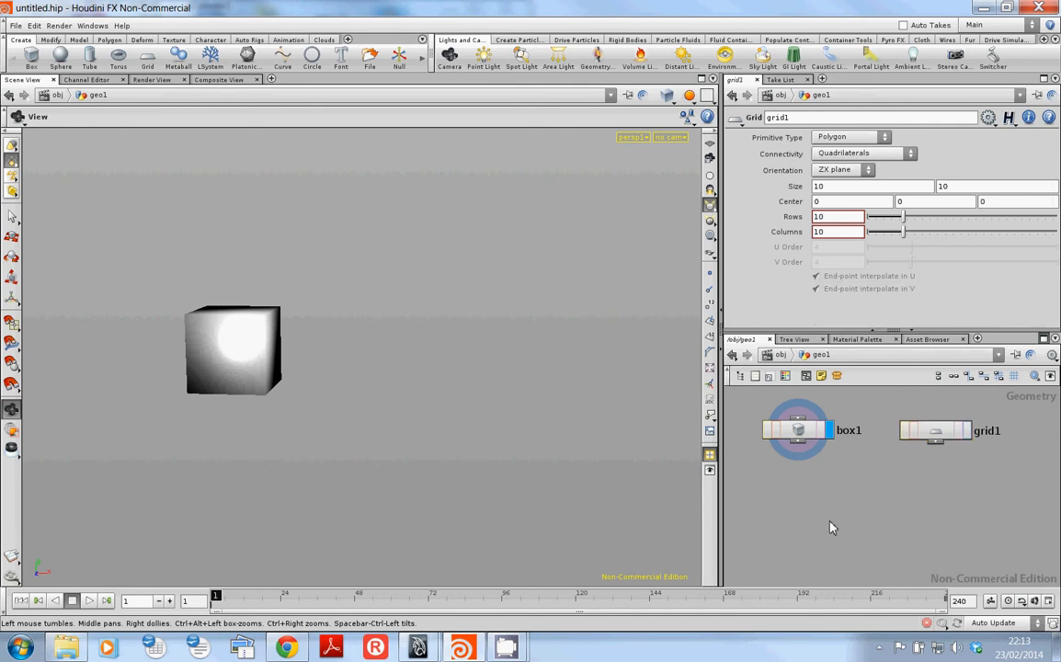
{"action": "key", "text": "Tab"}
{"action": "type", "text": "Merge"}
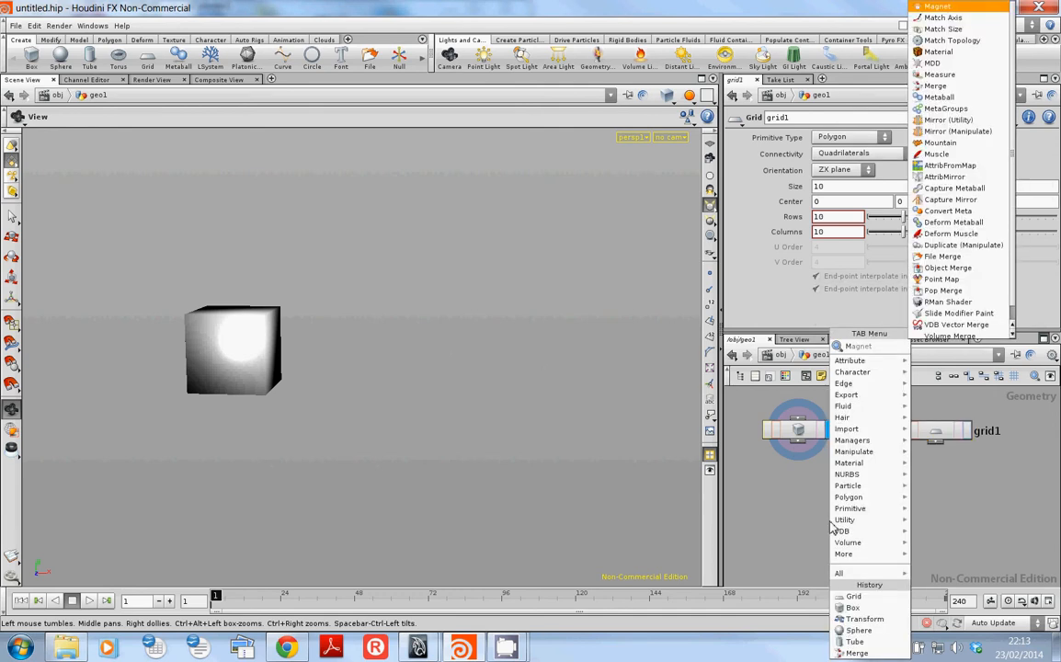
{"action": "key", "text": "Return"}
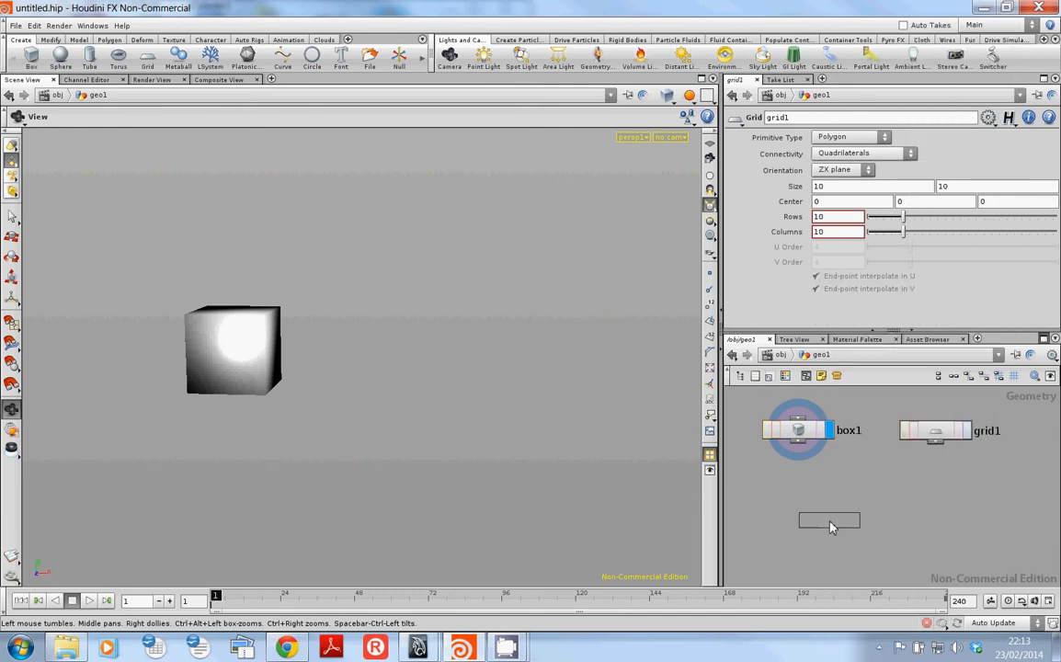
{"action": "left_click", "coordinate": [829, 522]}
{"action": "left_click_drag", "start_coordinate": [799, 445], "coordinate": [828, 508]}
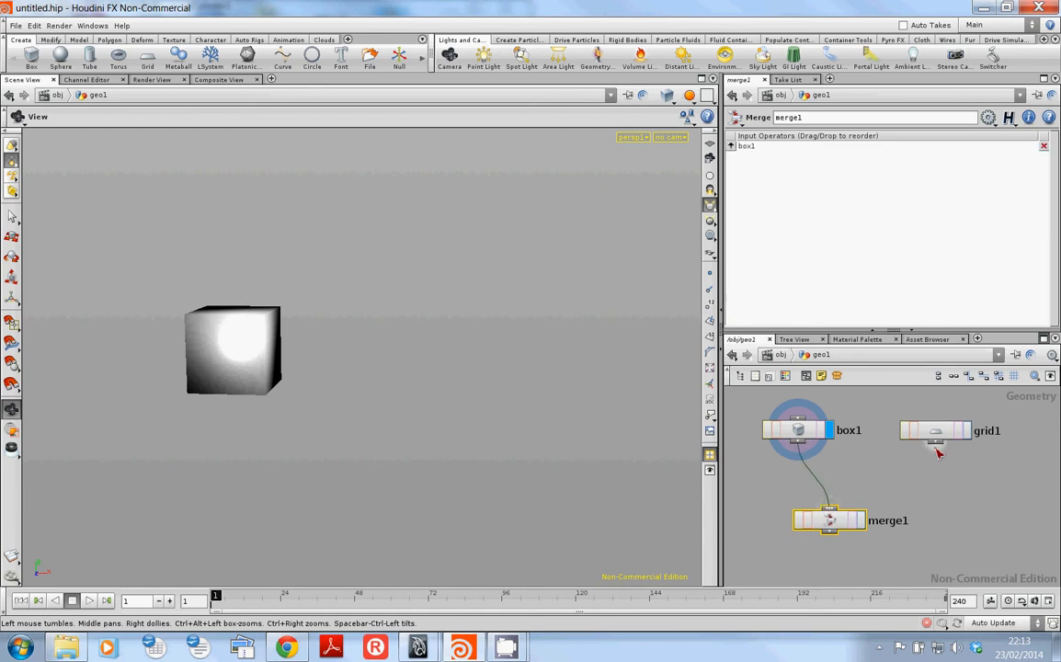
{"action": "left_click_drag", "start_coordinate": [935, 444], "coordinate": [831, 522]}
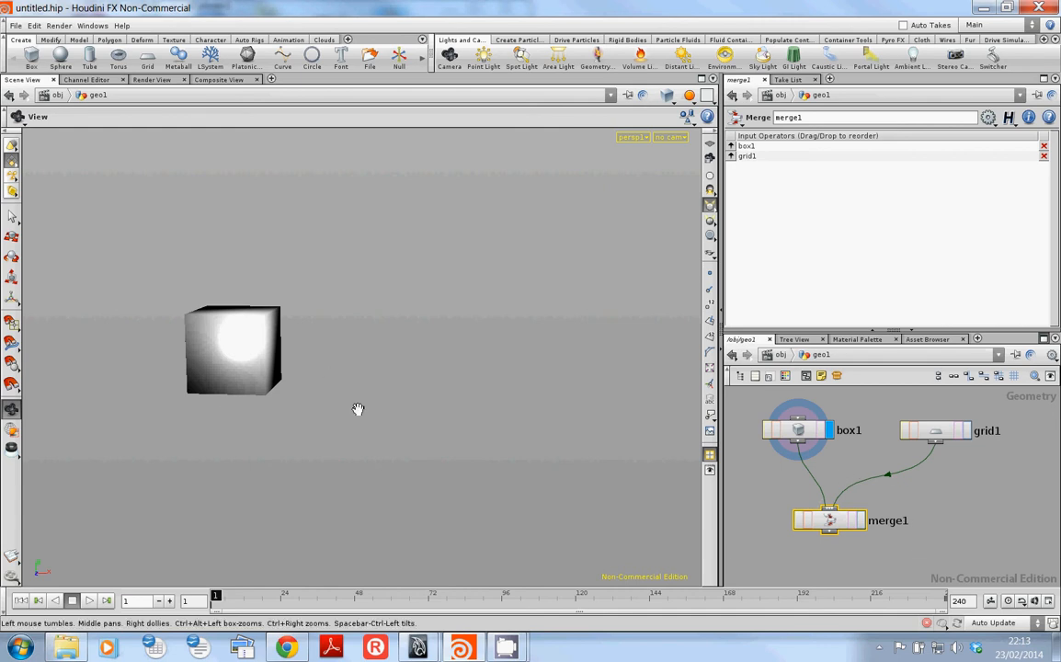
Set the display flag on merge1 to show both shapes, and move the node further below box1 and grid1
{"action": "mouse_move", "coordinate": [351, 400]}
{"action": "left_mouse_down"}
{"action": "mouse_move", "coordinate": [284, 401]}
{"action": "mouse_move", "coordinate": [342, 399]}
{"action": "left_mouse_up"}
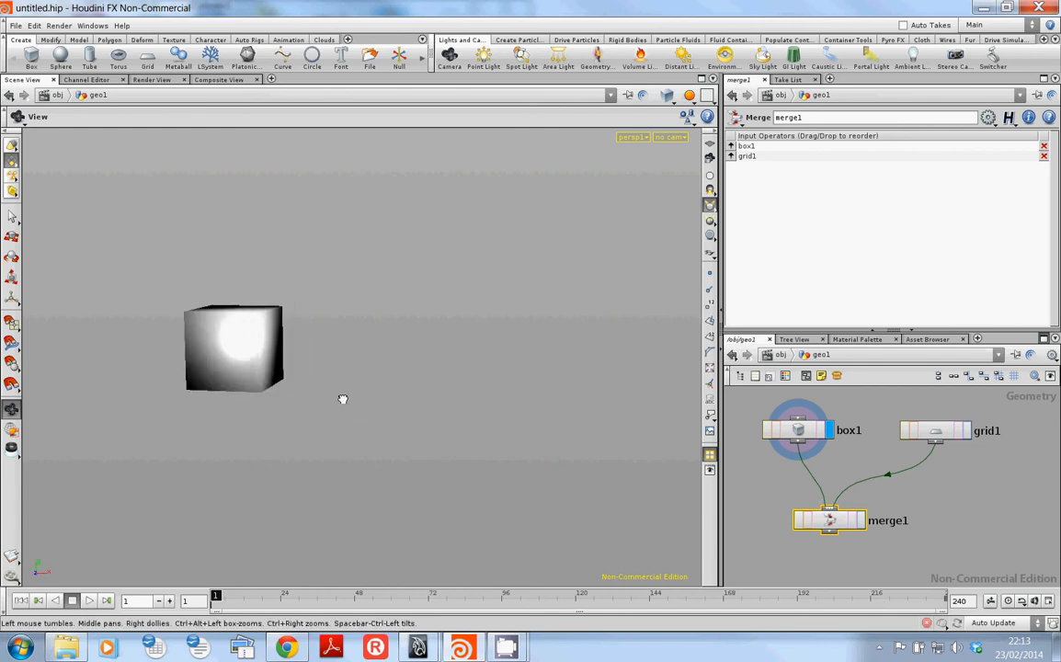
{"action": "middle_click_drag", "start_coordinate": [344, 397], "coordinate": [432, 414]}
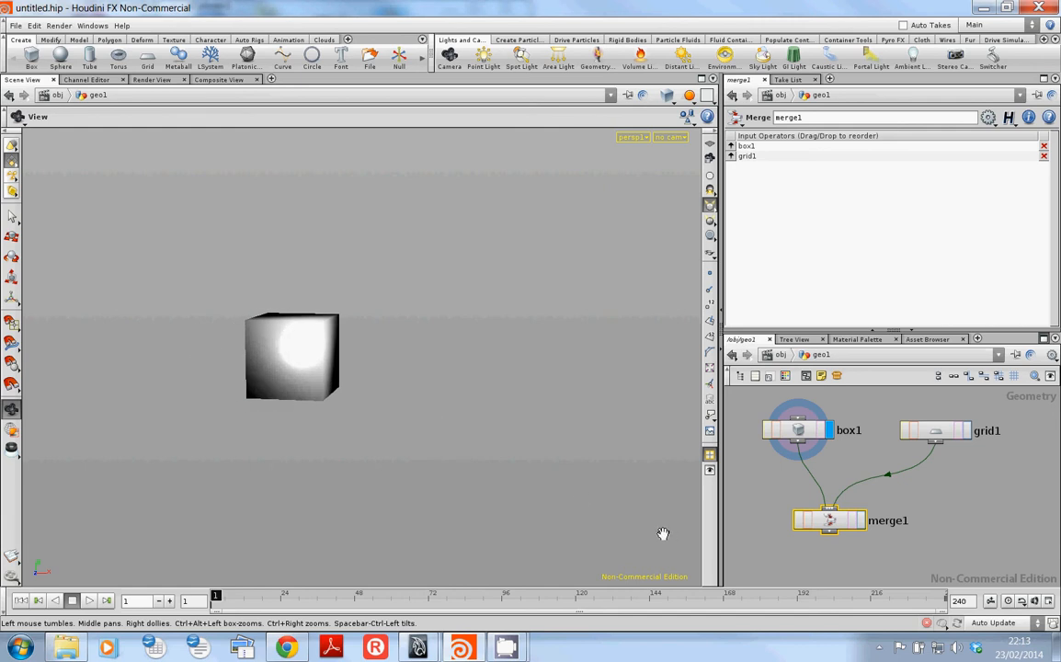
{"action": "left_click", "coordinate": [863, 521]}
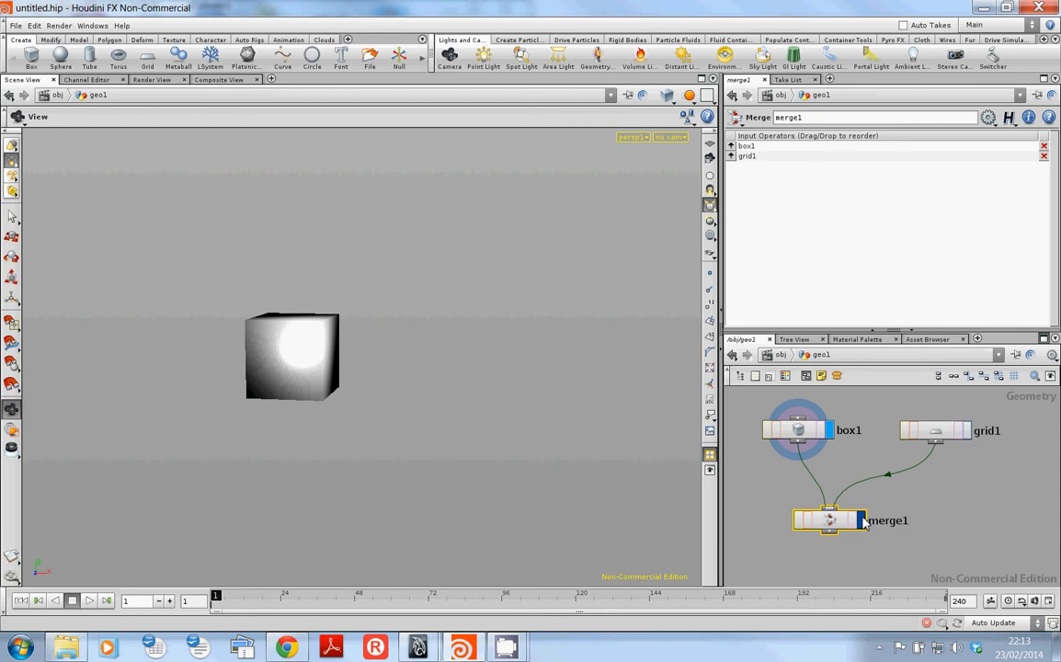
{"action": "mouse_move", "coordinate": [338, 404]}
{"action": "left_mouse_down"}
{"action": "mouse_move", "coordinate": [355, 372]}
{"action": "mouse_move", "coordinate": [358, 393]}
{"action": "mouse_move", "coordinate": [340, 397]}
{"action": "mouse_move", "coordinate": [353, 413]}
{"action": "mouse_move", "coordinate": [333, 402]}
{"action": "mouse_move", "coordinate": [338, 394]}
{"action": "left_mouse_up"}
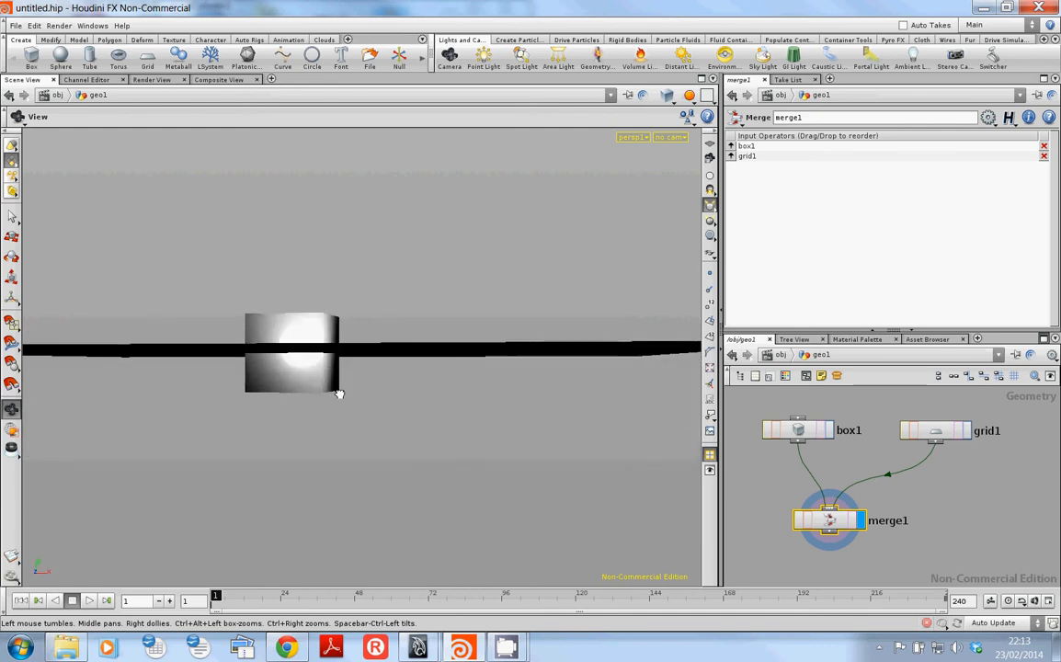
{"action": "left_click_drag", "start_coordinate": [828, 520], "coordinate": [842, 560]}
{"action": "middle_click_drag", "start_coordinate": [967, 543], "coordinate": [908, 522]}
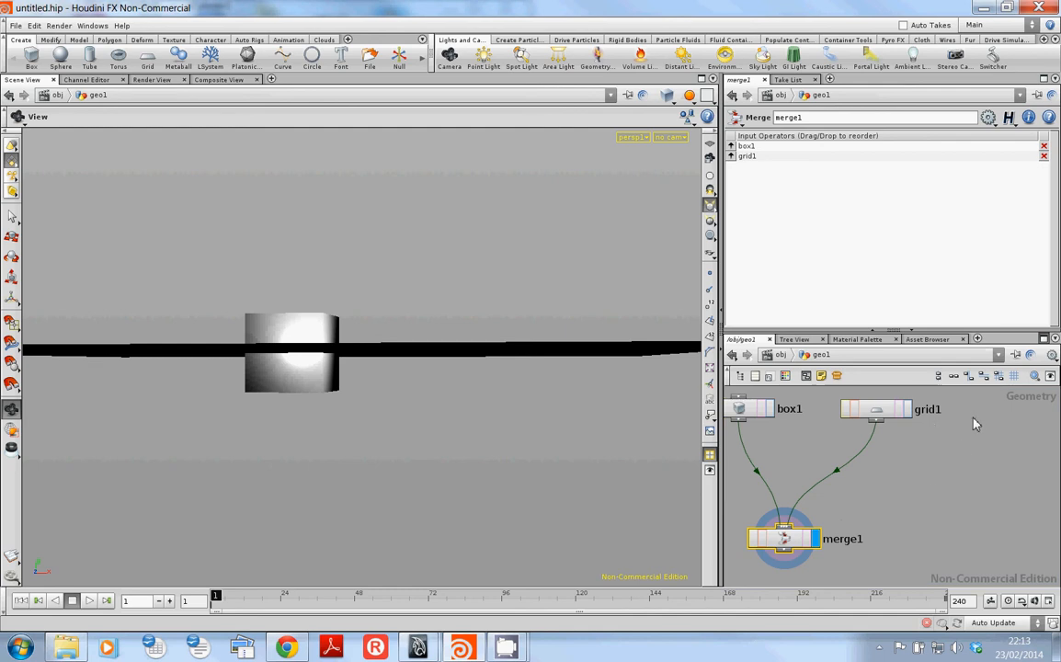
Switch to Chrome to check the next basic shape in the conversion list, and return to Houdini
{"action": "left_click", "coordinate": [288, 648]}
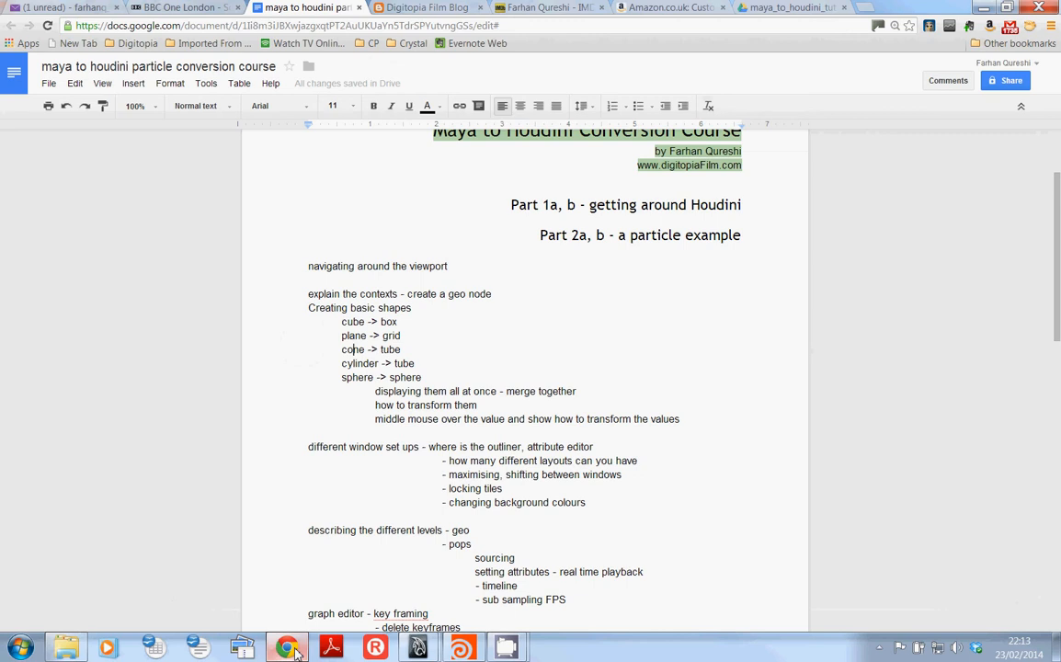
{"action": "left_click", "coordinate": [464, 649]}
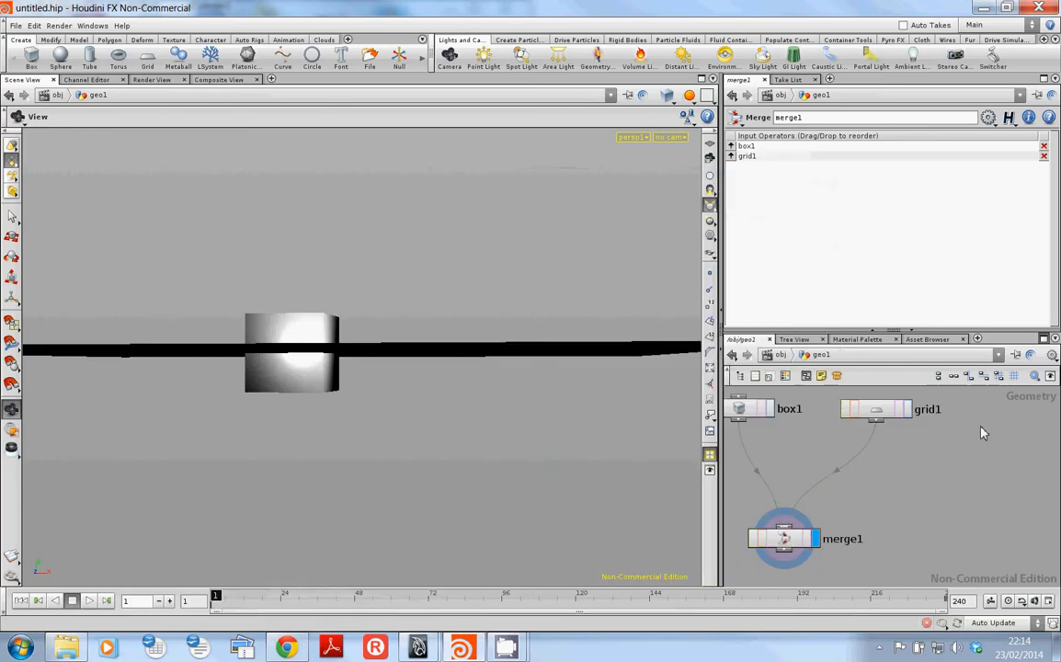
{"action": "key", "text": "Tab"}
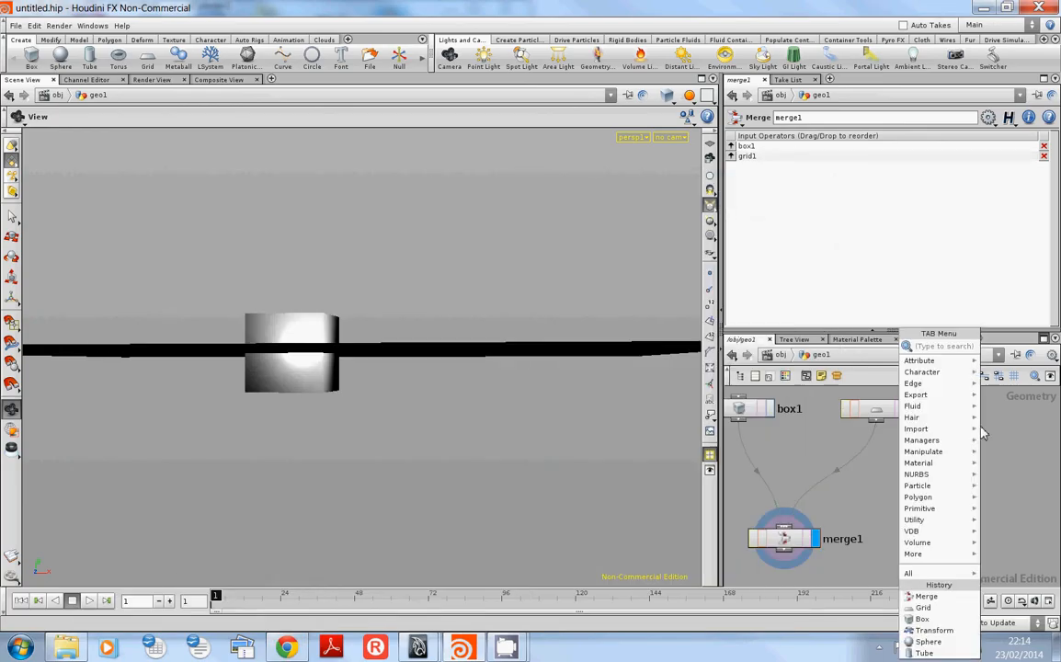
{"action": "type", "text": "che"}
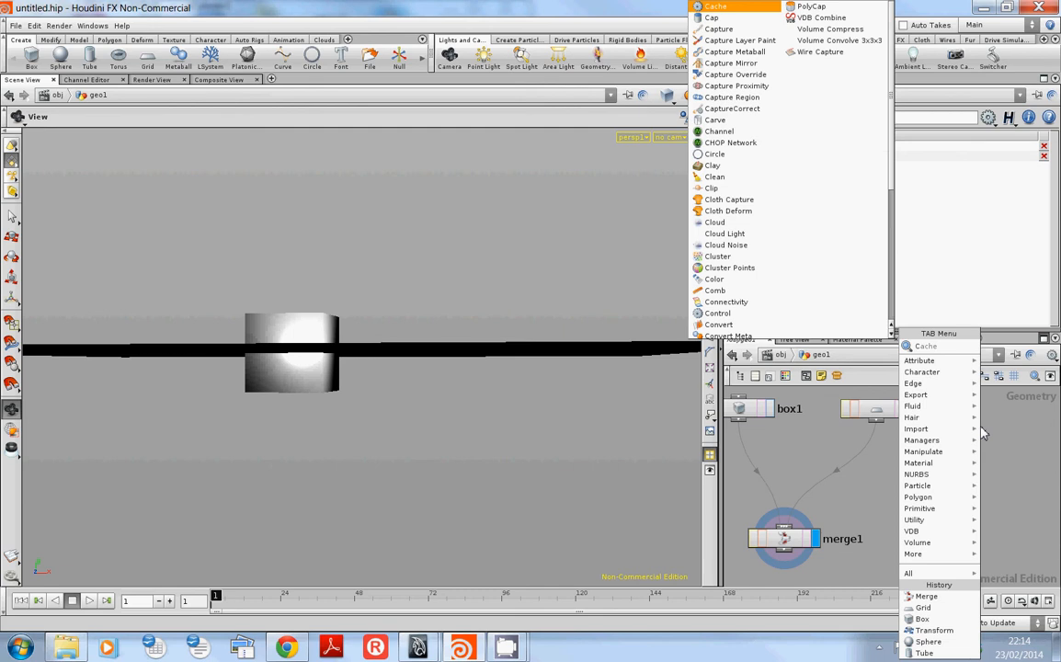
{"action": "type", "text": "o"}
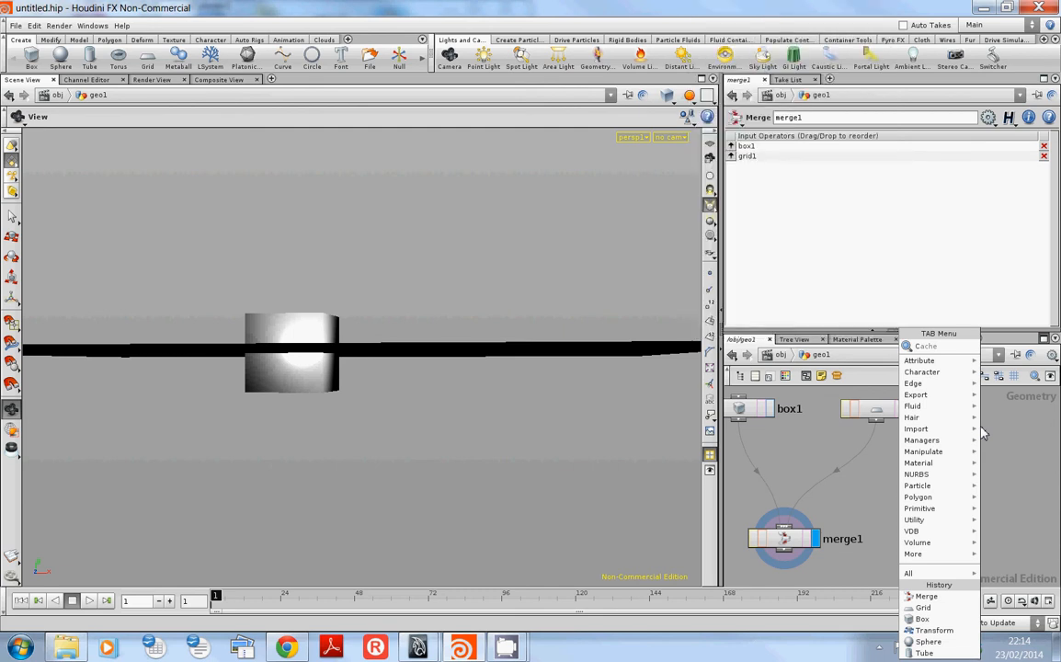
{"action": "key", "text": "Escape"}
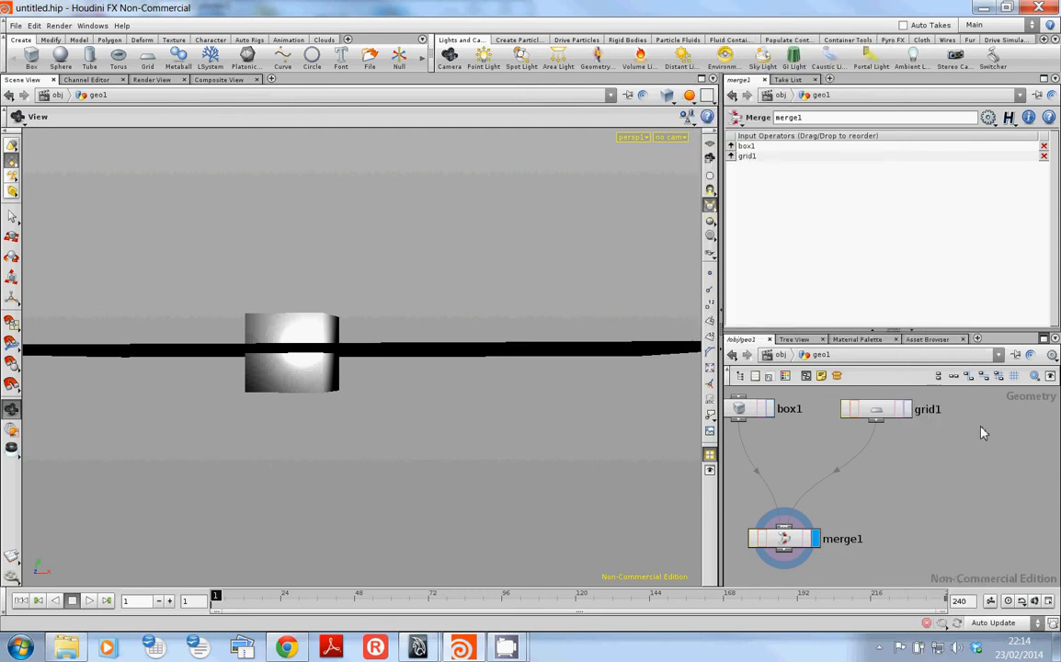
Toggle the geo1 network between list view and node graph view, finishing in the node graph
{"action": "key", "text": "t"}
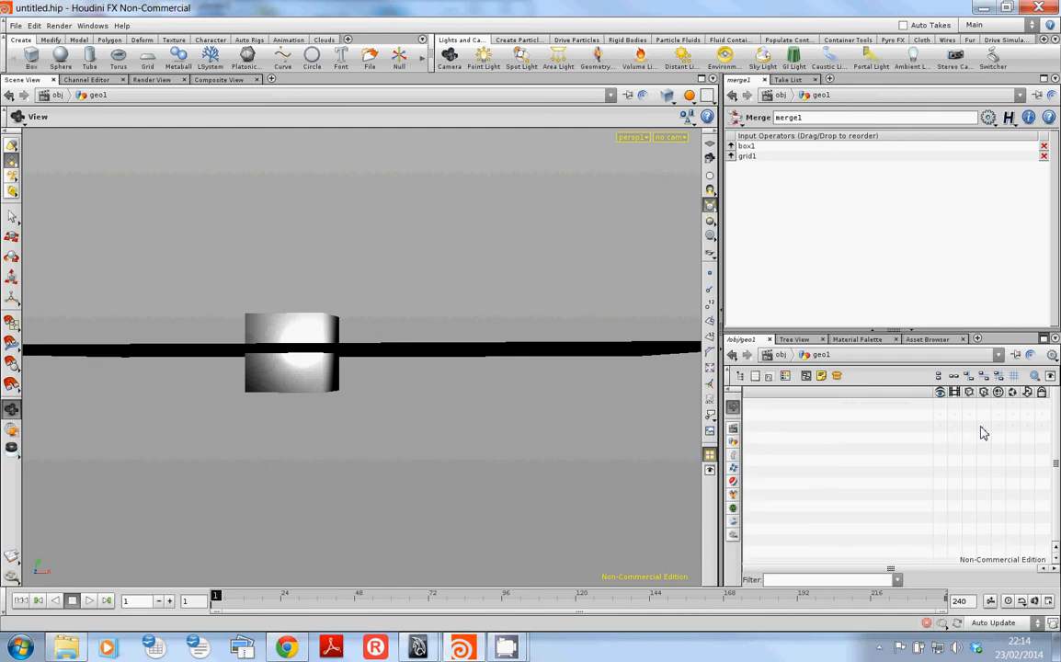
{"action": "key", "text": "Tab"}
{"action": "key", "text": "Escape"}
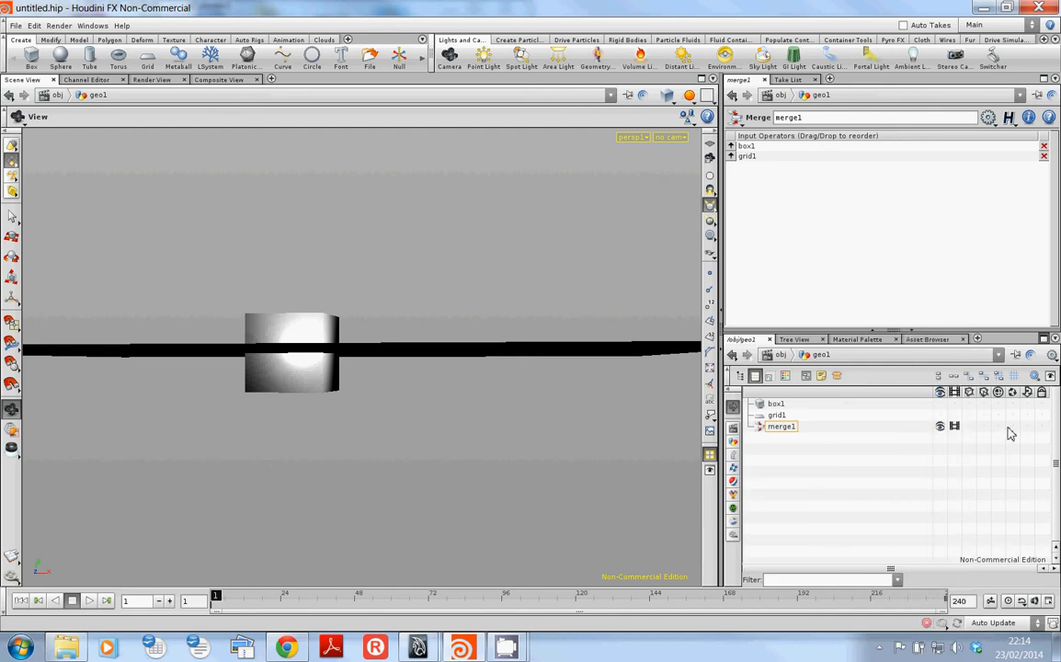
{"action": "key", "text": "t"}
{"action": "key", "text": "t"}
{"action": "key", "text": "t"}
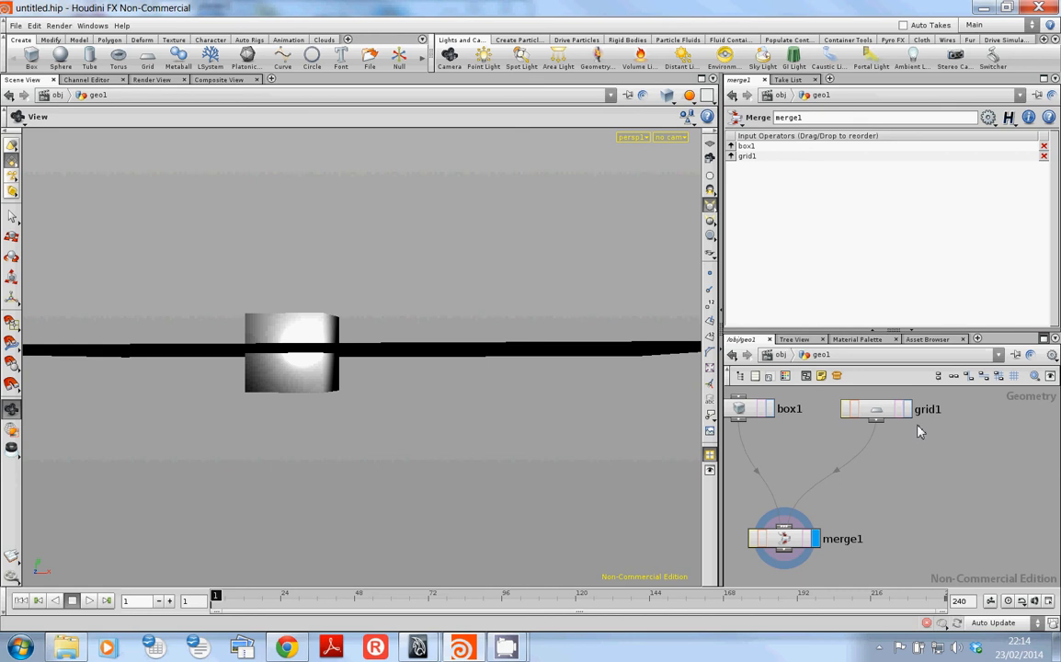
{"action": "key", "text": "t"}
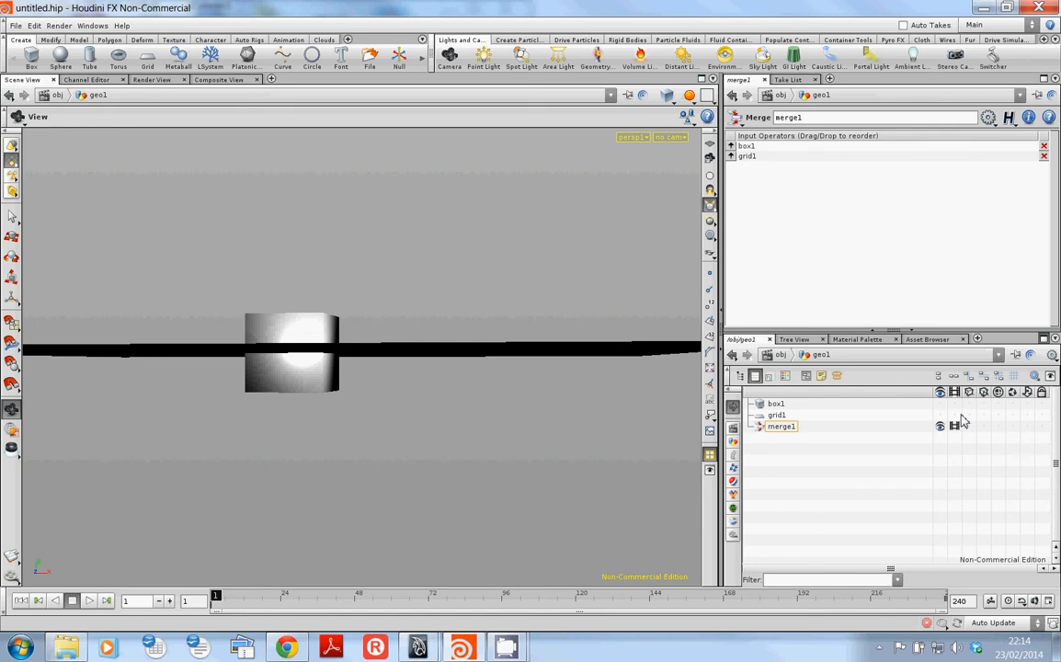
{"action": "key", "text": "t"}
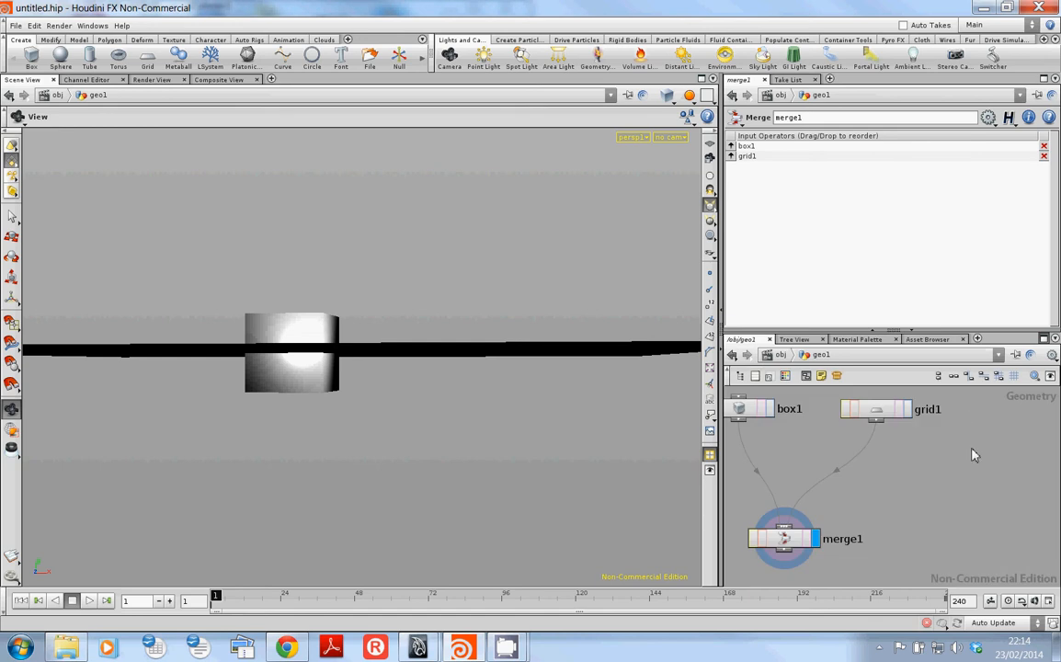
Add a Tube node inside geo1, beside and slightly below grid1
{"action": "key", "text": "Tab"}
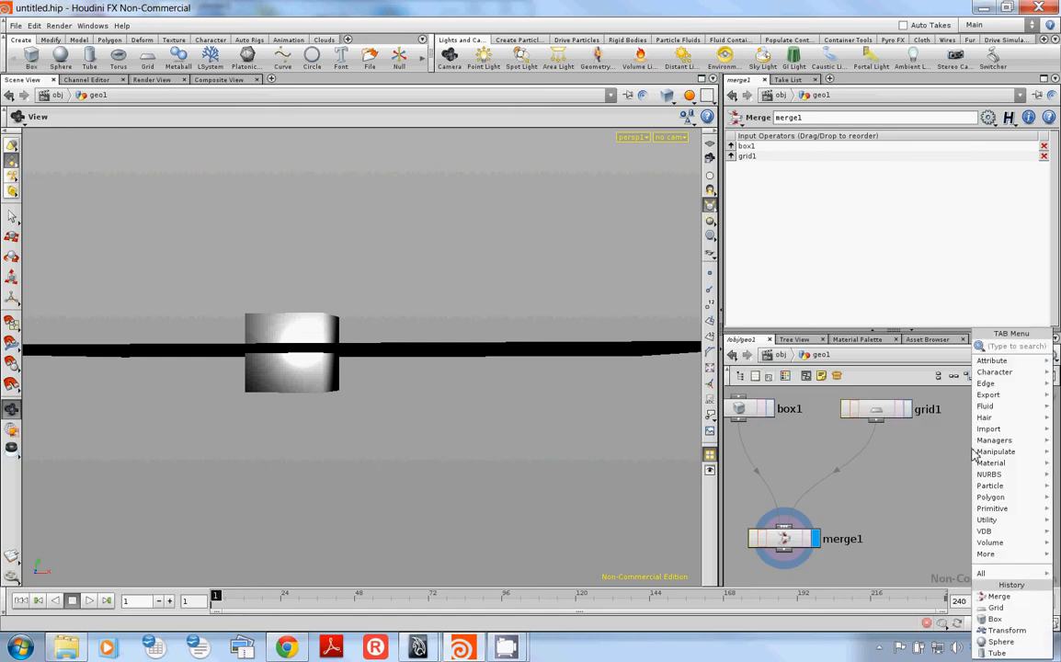
{"action": "type", "text": "Tube"}
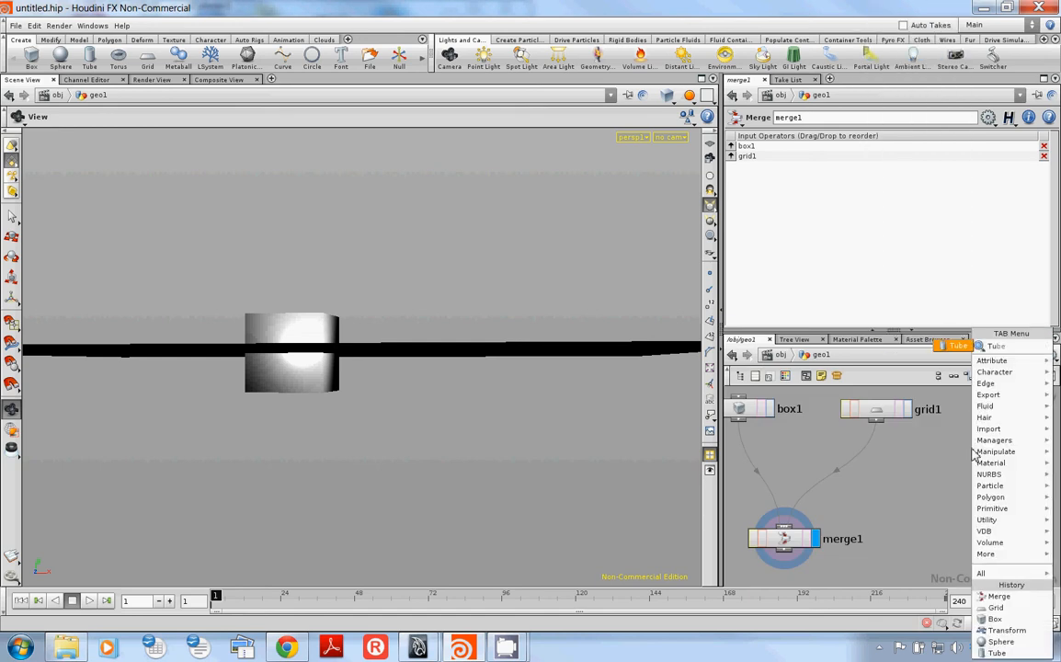
{"action": "key", "text": "Return"}
{"action": "left_click", "coordinate": [972, 452]}
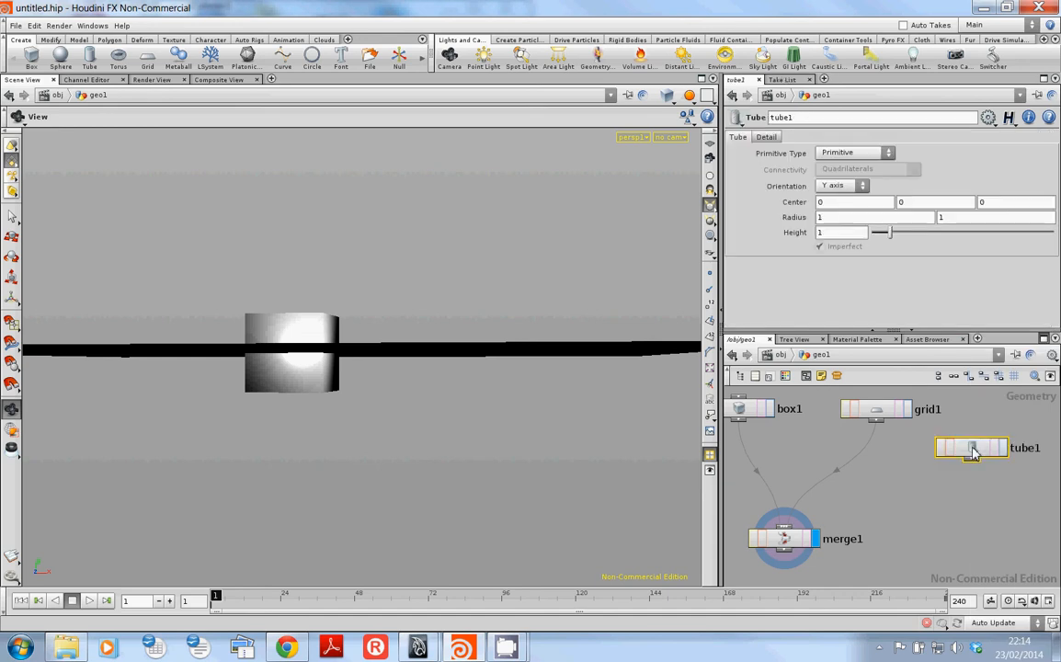
Place tube1 in line with grid1 and connect its output to merge1
{"action": "left_click_drag", "start_coordinate": [973, 452], "coordinate": [991, 424]}
{"action": "left_click", "coordinate": [990, 432]}
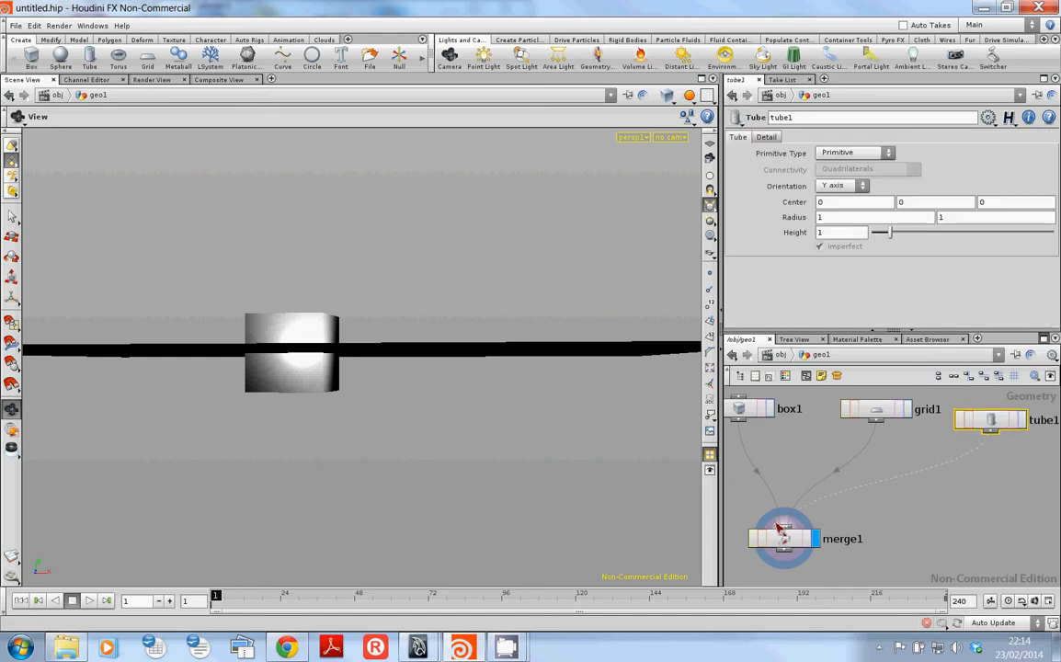
{"action": "left_click", "coordinate": [786, 530]}
{"action": "left_click_drag", "start_coordinate": [398, 386], "coordinate": [589, 334]}
Display tube1 on its own and set its height to 5.38 and both radii to 0.4
{"action": "left_click", "coordinate": [1027, 424]}
{"action": "left_click_drag", "start_coordinate": [893, 235], "coordinate": [970, 232]}
{"action": "middle_click", "coordinate": [772, 218]}
{"action": "middle_click_drag", "start_coordinate": [772, 218], "coordinate": [730, 219]}
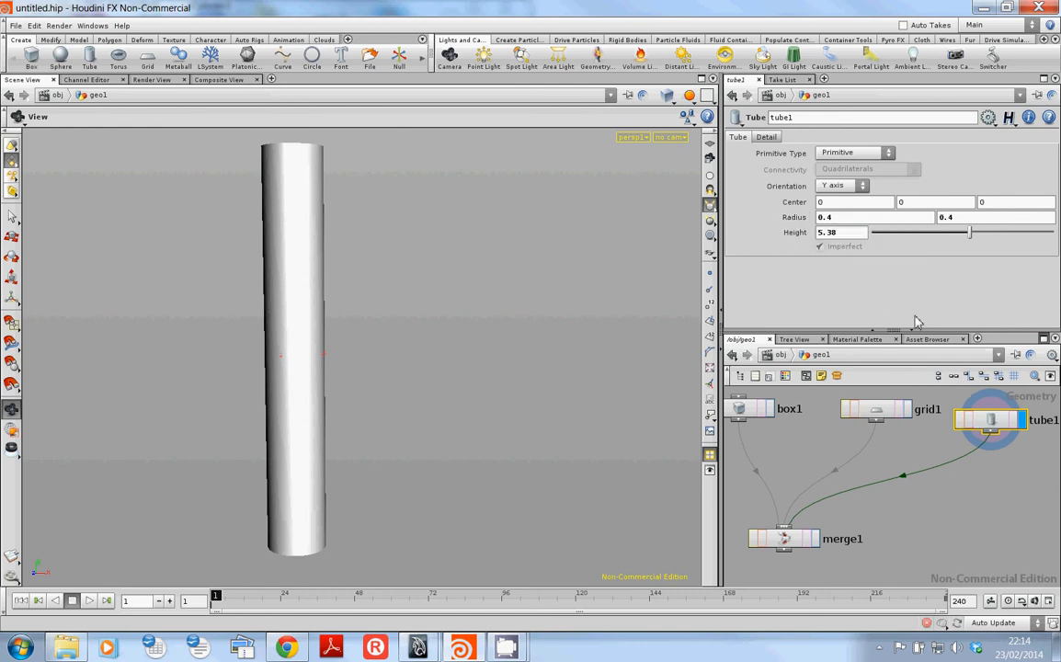
Change tube1's primitive type to Polygon and set its rows to 9
{"action": "left_click", "coordinate": [766, 137]}
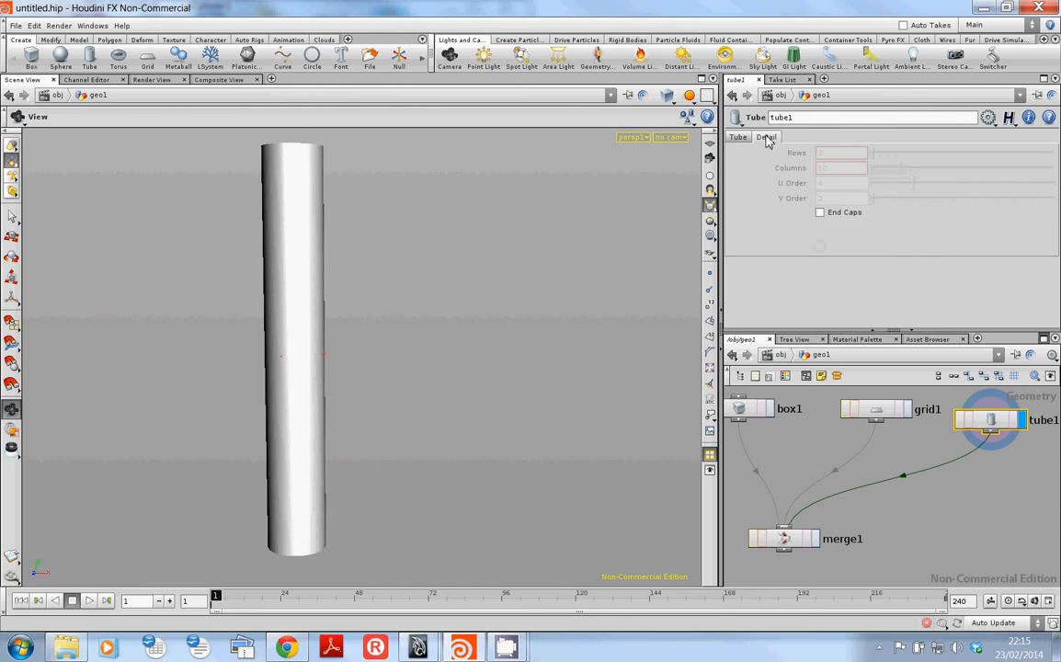
{"action": "left_click_drag", "start_coordinate": [625, 276], "coordinate": [530, 247]}
{"action": "left_click", "coordinate": [739, 137]}
{"action": "left_click", "coordinate": [867, 155]}
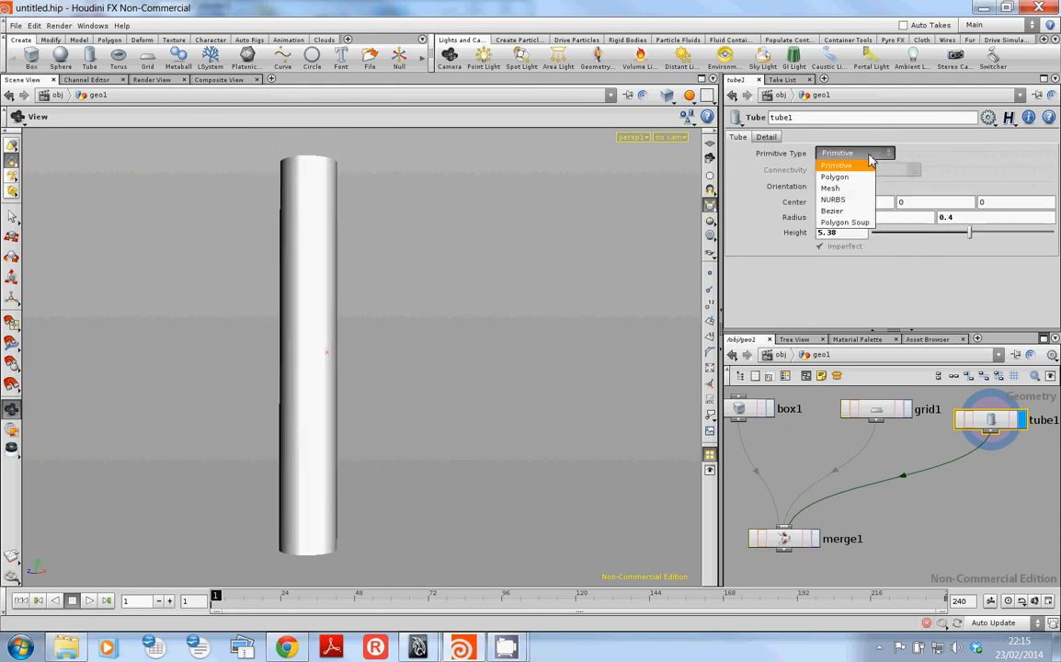
{"action": "left_click", "coordinate": [859, 179]}
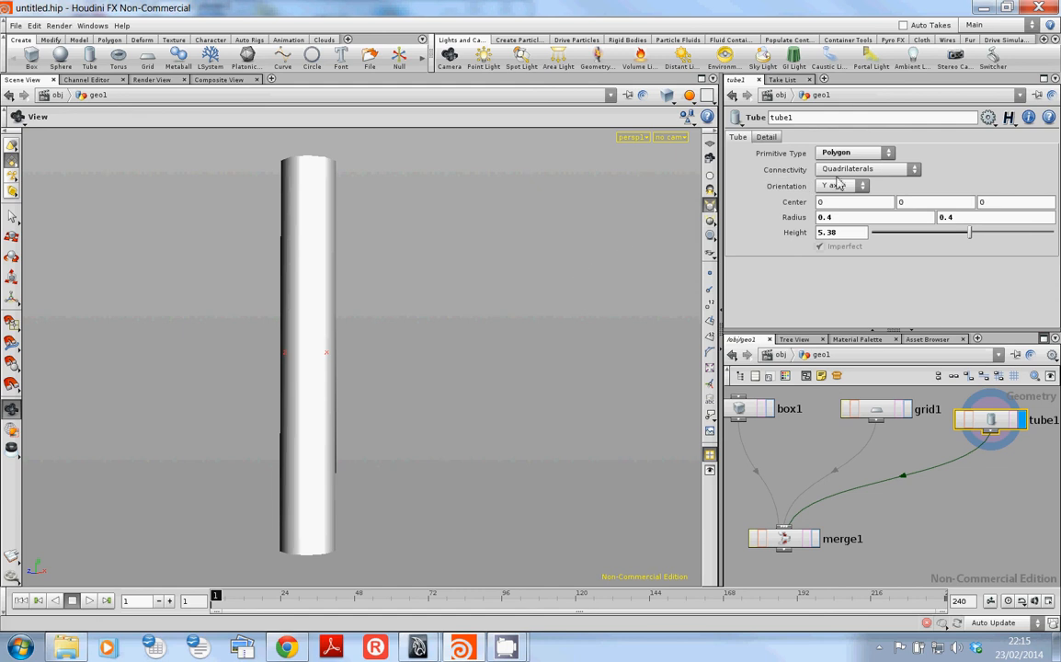
{"action": "left_click", "coordinate": [766, 137]}
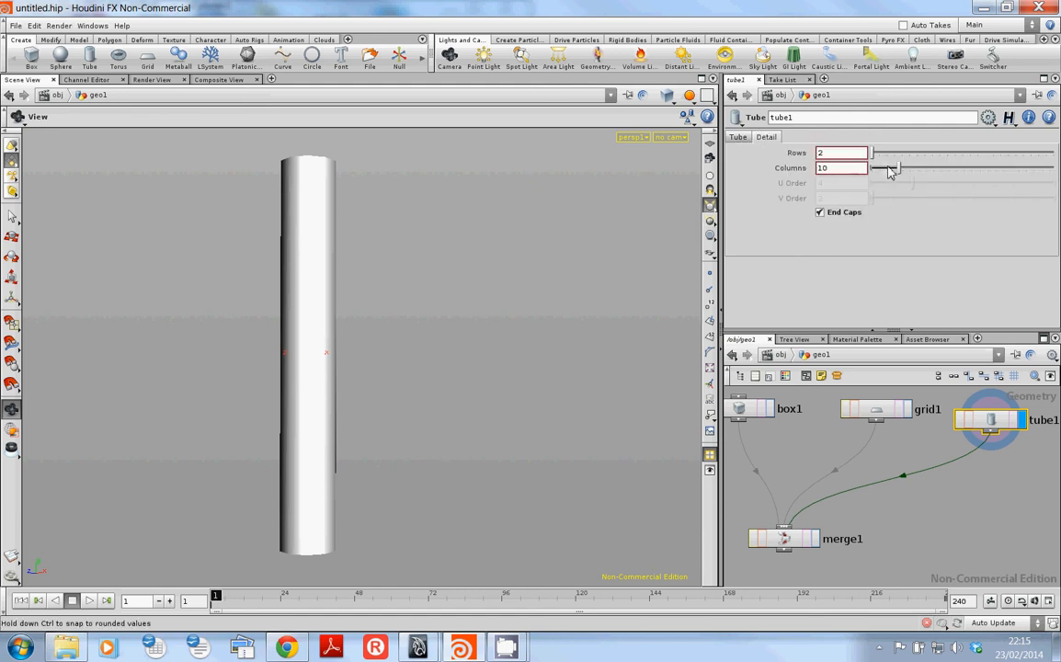
{"action": "left_click_drag", "start_coordinate": [873, 155], "coordinate": [898, 155]}
Duplicate tube1 and place the copy beside and slightly below the original
{"action": "middle_click_drag", "start_coordinate": [964, 500], "coordinate": [871, 506]}
{"action": "left_click", "coordinate": [1017, 420]}
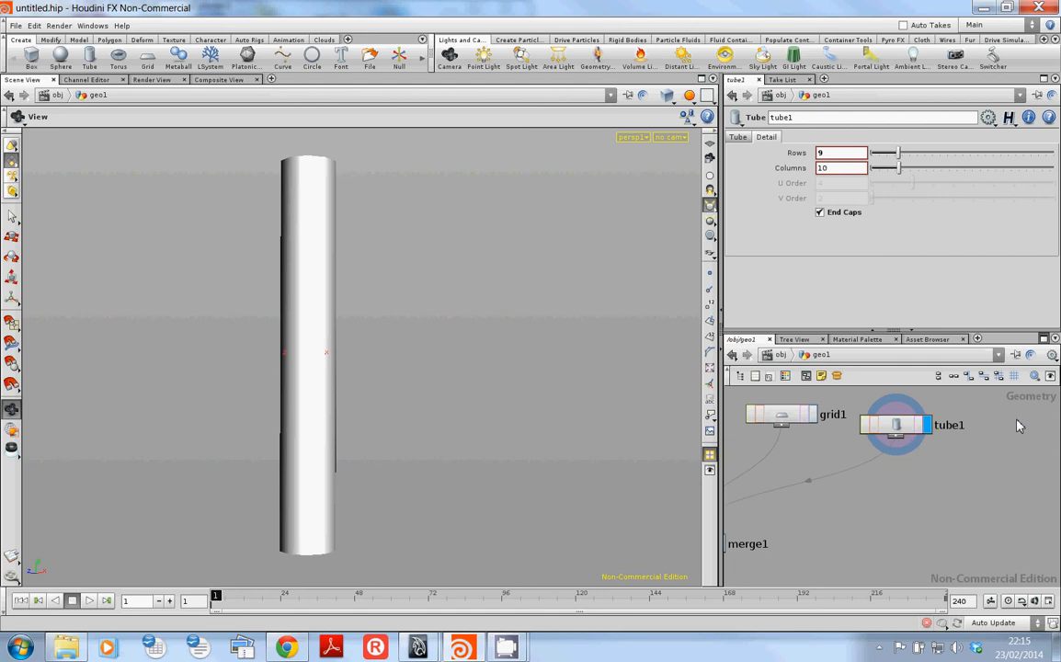
{"action": "left_click", "coordinate": [898, 428]}
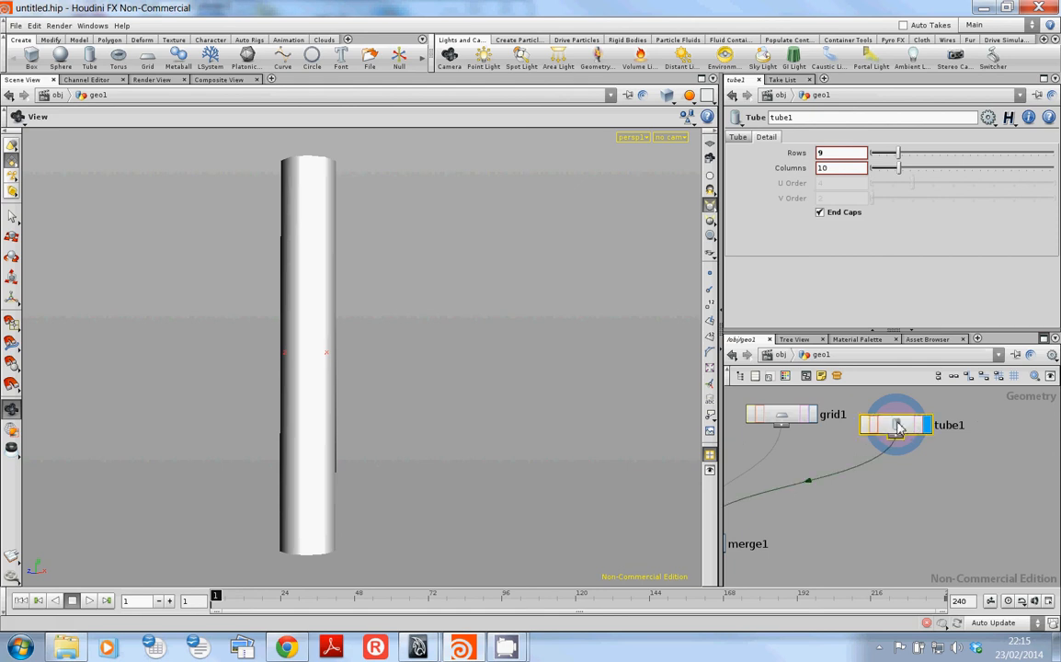
{"action": "key", "text": "ctrl+c"}
{"action": "key", "text": "ctrl+v"}
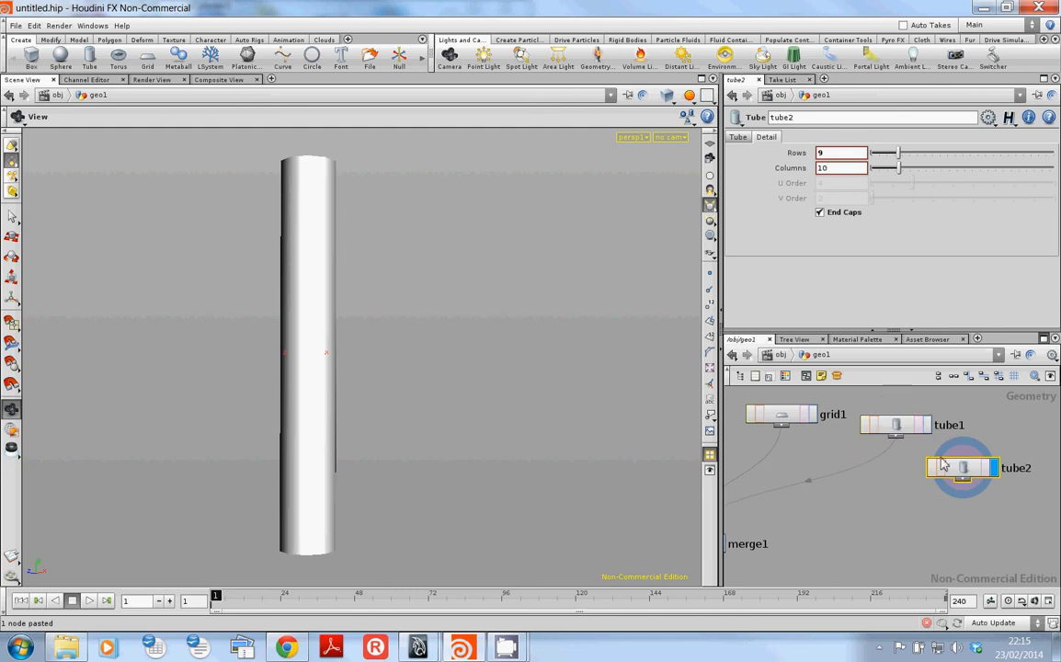
Connect the output of tube2 to merge1 as a further input
{"action": "middle_click_drag", "start_coordinate": [868, 507], "coordinate": [915, 479]}
{"action": "left_click_drag", "start_coordinate": [1009, 452], "coordinate": [746, 504]}
{"action": "middle_click_drag", "start_coordinate": [880, 502], "coordinate": [840, 515]}
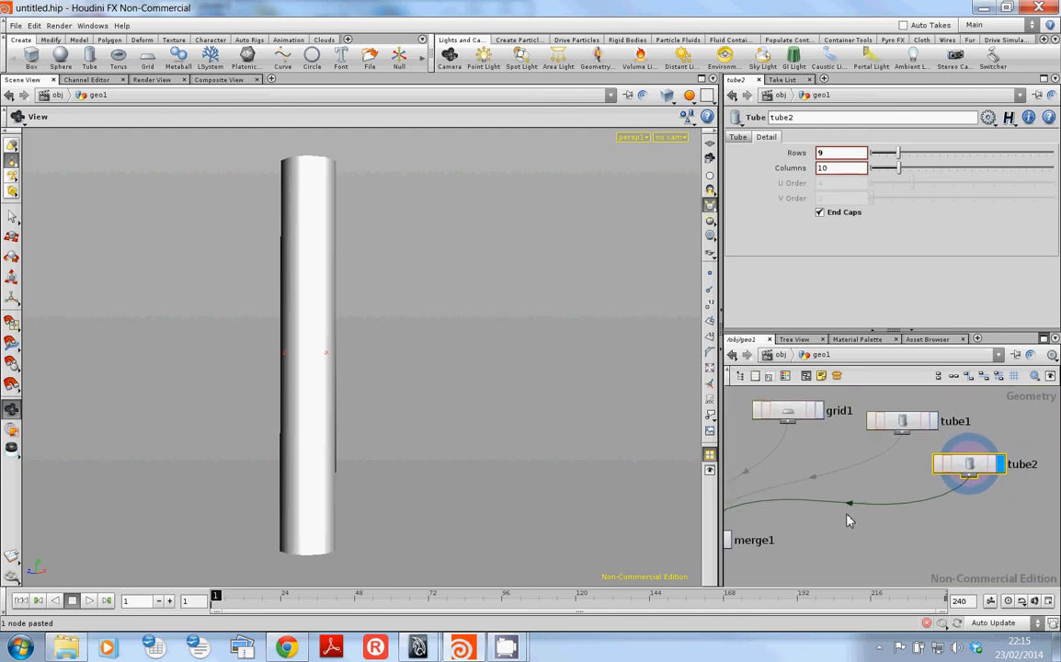
{"action": "left_click_drag", "start_coordinate": [970, 462], "coordinate": [972, 464]}
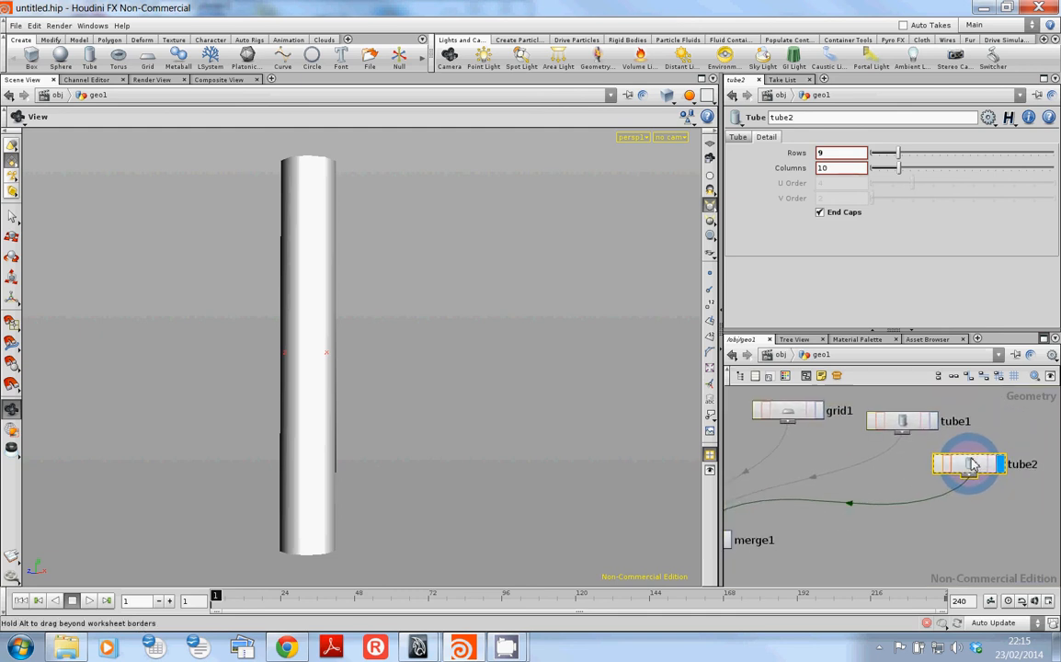
Set tube2's second radius to 0, and readjust the radii into a truncated cone that is wider at its upper end
{"action": "left_click", "coordinate": [740, 138]}
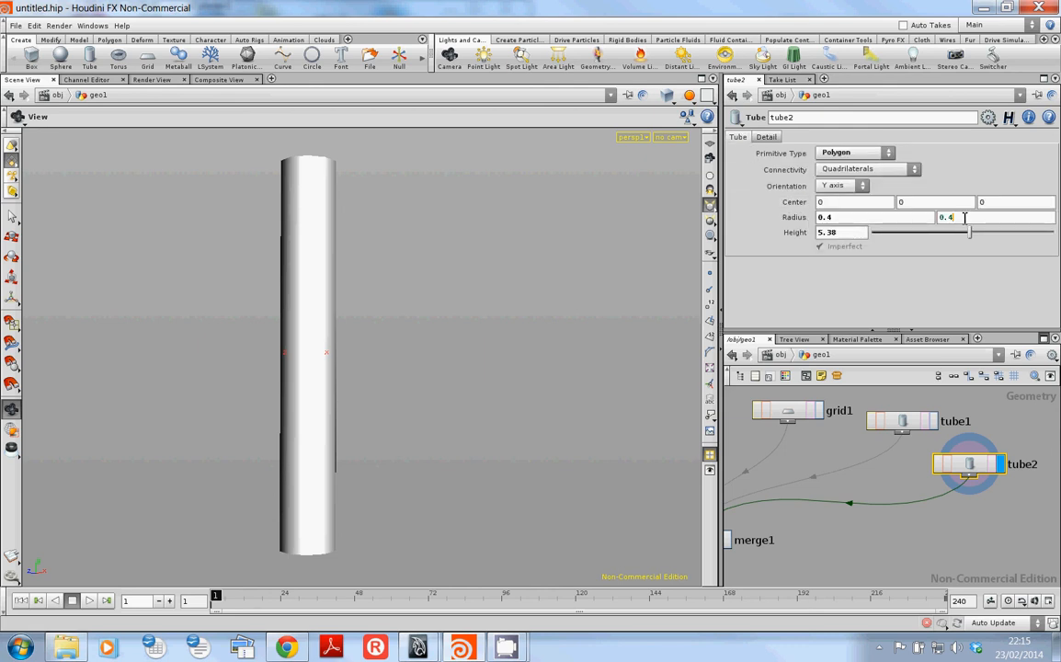
{"action": "type", "text": "0"}
{"action": "key", "text": "Return"}
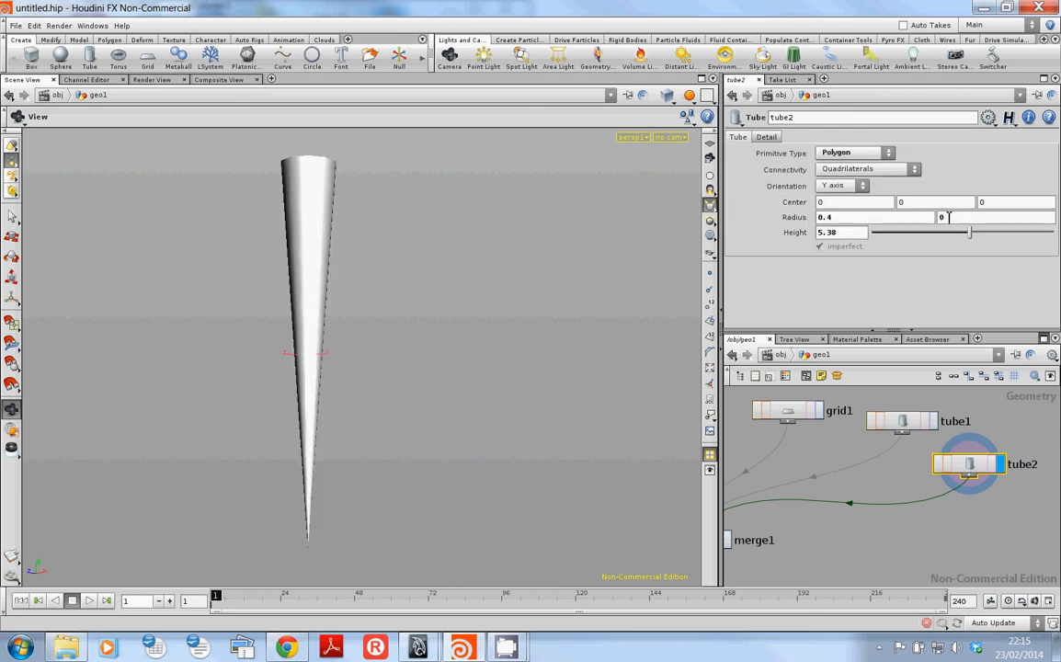
{"action": "middle_click_drag", "start_coordinate": [892, 216], "coordinate": [997, 239]}
Turn off the end caps on tube2 so the tapered tube is open
{"action": "left_click_drag", "start_coordinate": [423, 372], "coordinate": [574, 236]}
{"action": "left_click", "coordinate": [766, 136]}
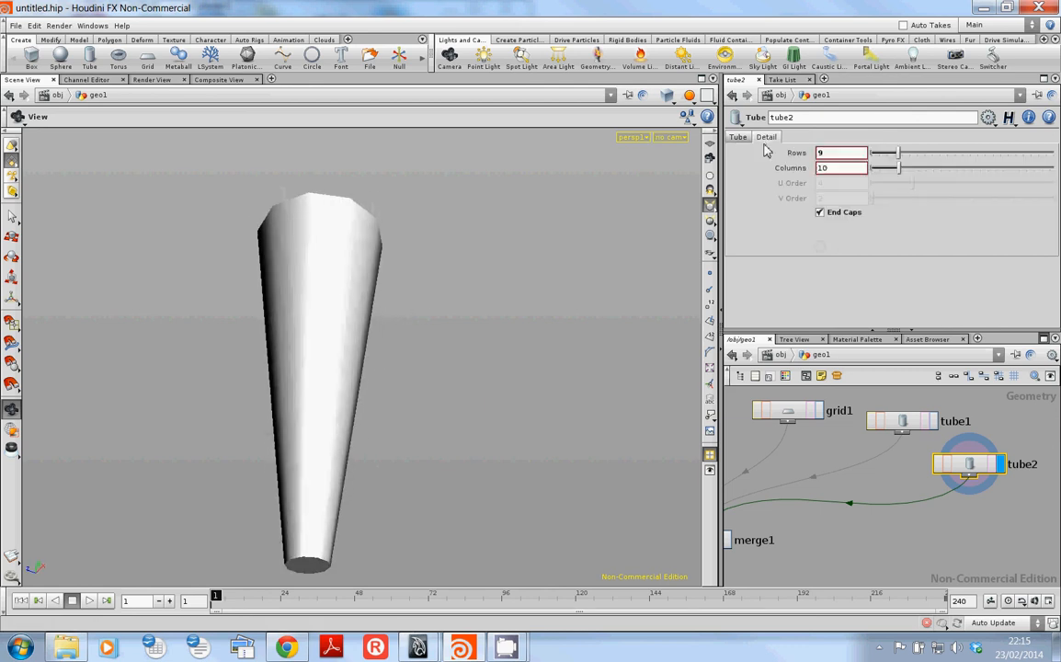
{"action": "left_click_drag", "start_coordinate": [573, 335], "coordinate": [486, 368]}
Set the display flag on merge1 and look over the combined box, grid and tubes
{"action": "middle_click_drag", "start_coordinate": [771, 530], "coordinate": [881, 500]}
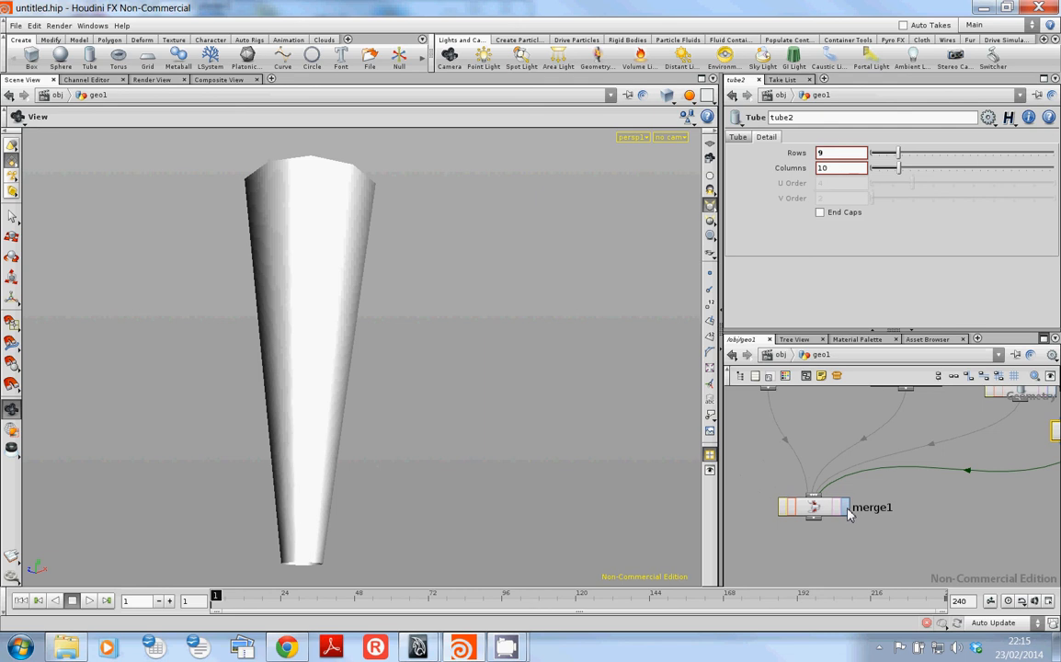
{"action": "left_click", "coordinate": [845, 508]}
{"action": "left_click_drag", "start_coordinate": [526, 420], "coordinate": [379, 435]}
{"action": "middle_click_drag", "start_coordinate": [799, 440], "coordinate": [738, 486]}
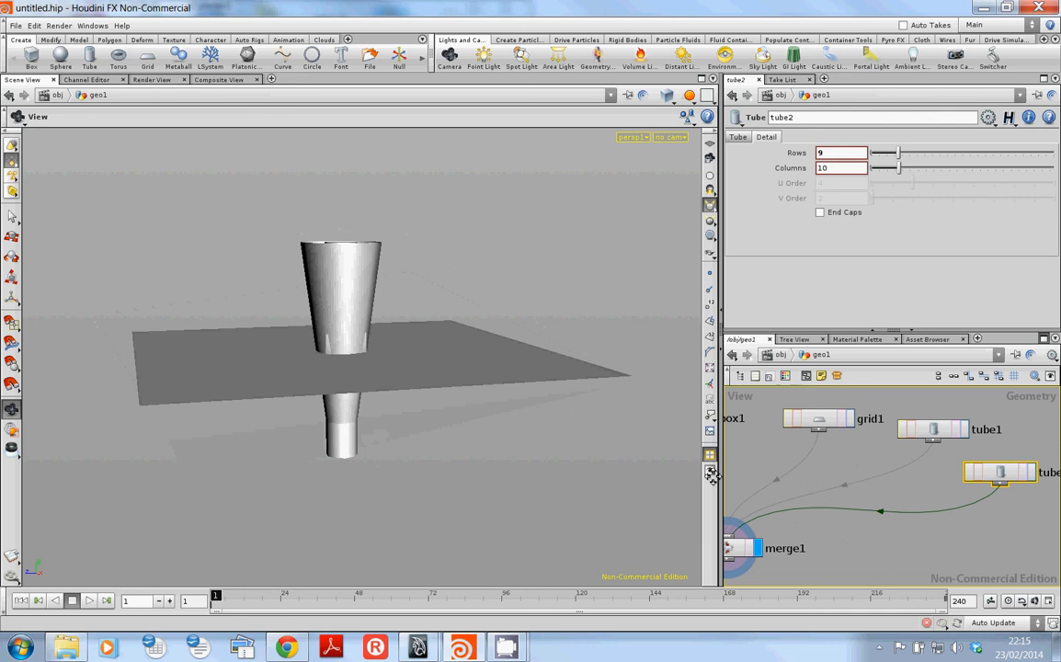
Add a Sphere node inside geo1, just below tube2
{"action": "middle_click_drag", "start_coordinate": [947, 533], "coordinate": [913, 494]}
{"action": "key", "text": "Tab"}
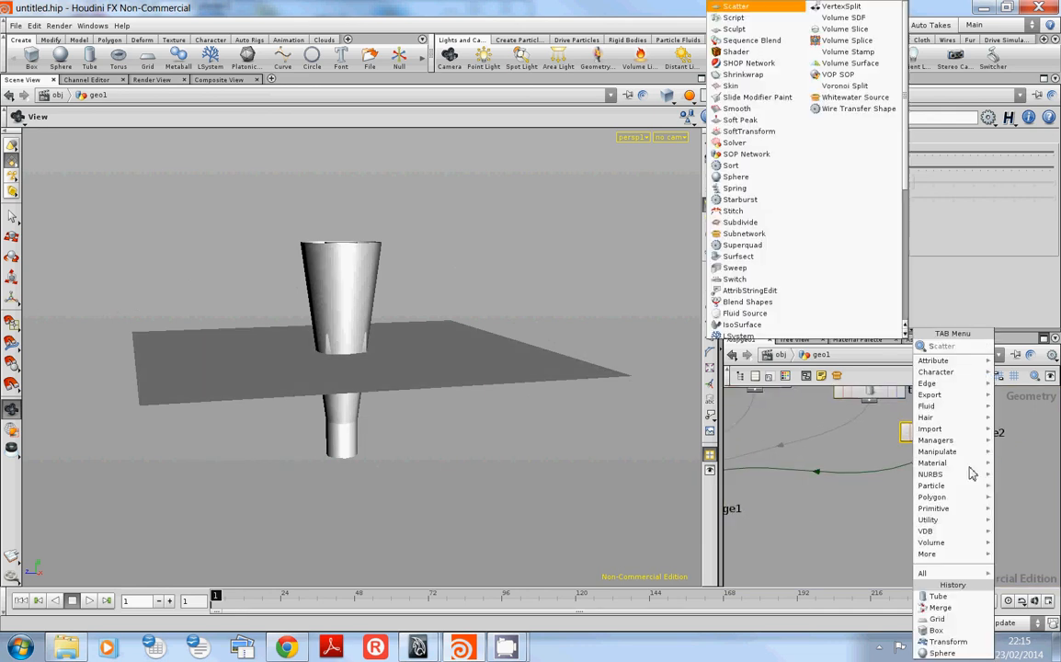
{"action": "type", "text": "sp"}
{"action": "key", "text": "Return"}
{"action": "left_click", "coordinate": [969, 467]}
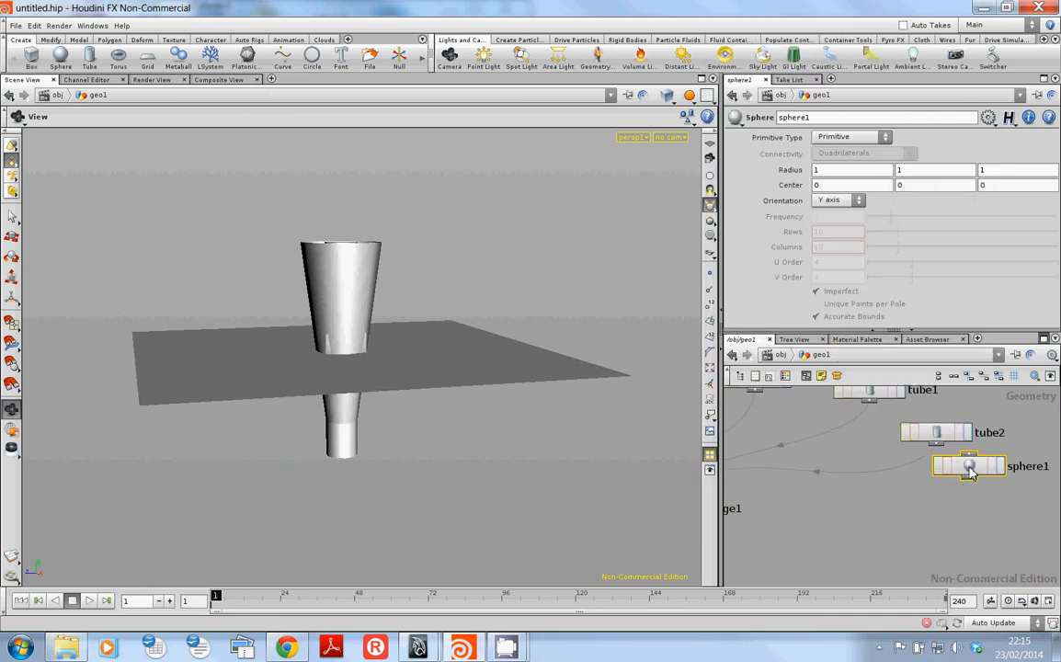
Connect the output of sphere1 to merge1 so the sphere joins the merged shapes
{"action": "middle_click_drag", "start_coordinate": [951, 510], "coordinate": [1016, 504]}
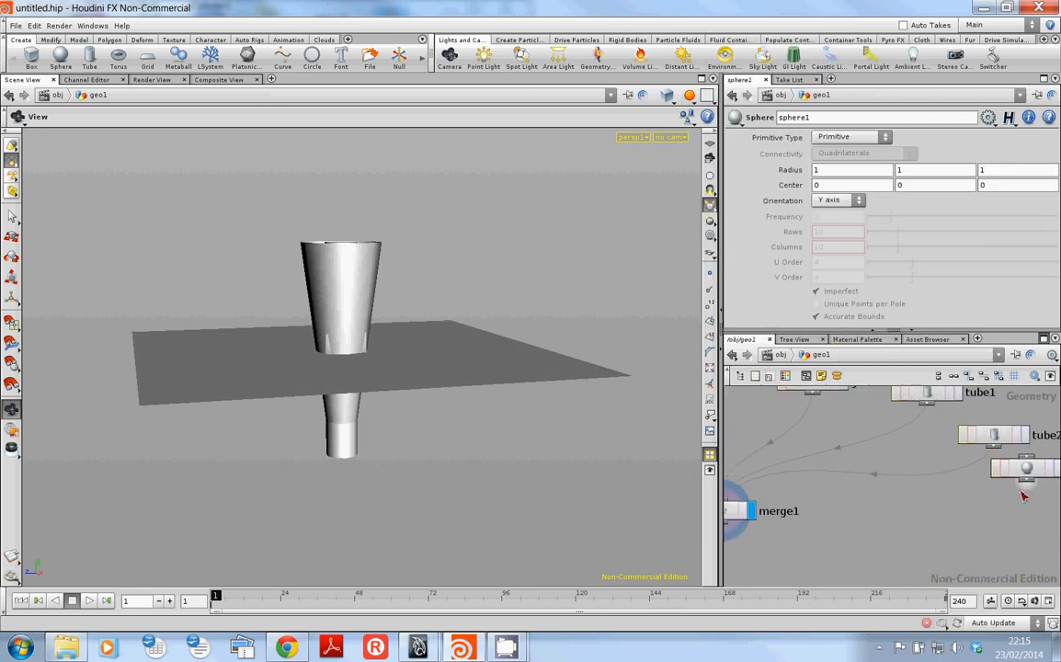
{"action": "scroll", "coordinate": [974, 514], "scroll_direction": "down", "scroll_amount": 3}
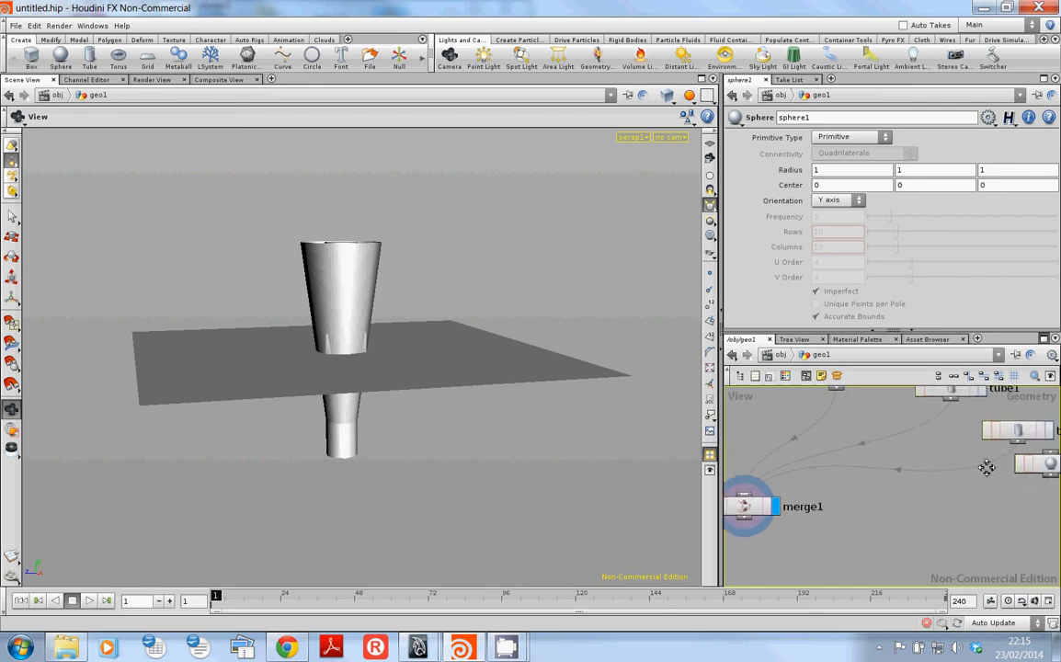
{"action": "left_click_drag", "start_coordinate": [1027, 469], "coordinate": [779, 487]}
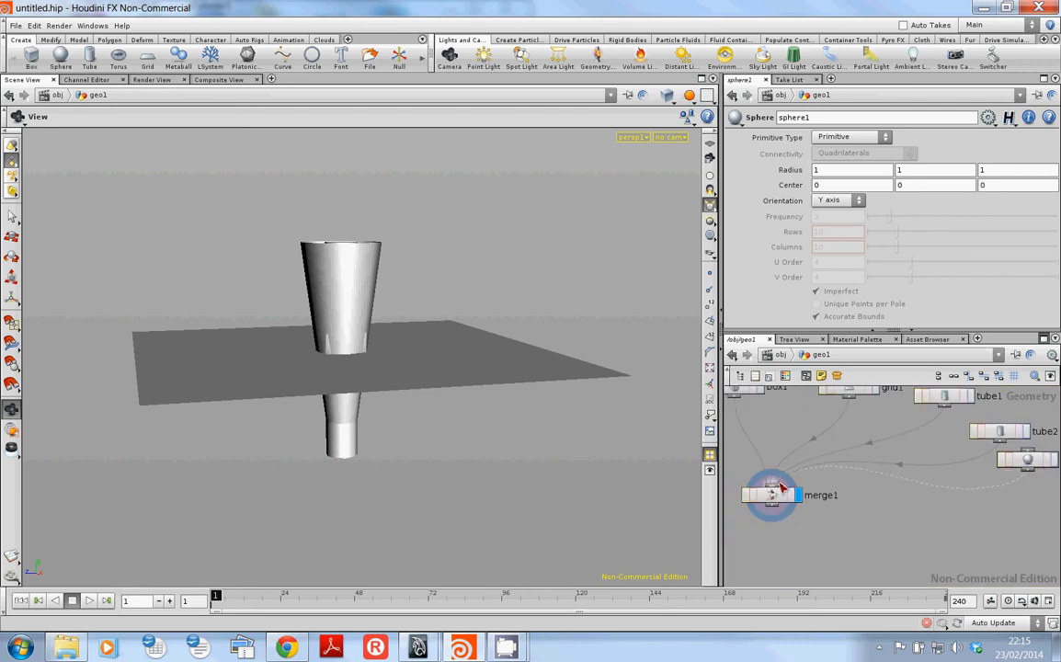
{"action": "middle_click_drag", "start_coordinate": [898, 507], "coordinate": [912, 538]}
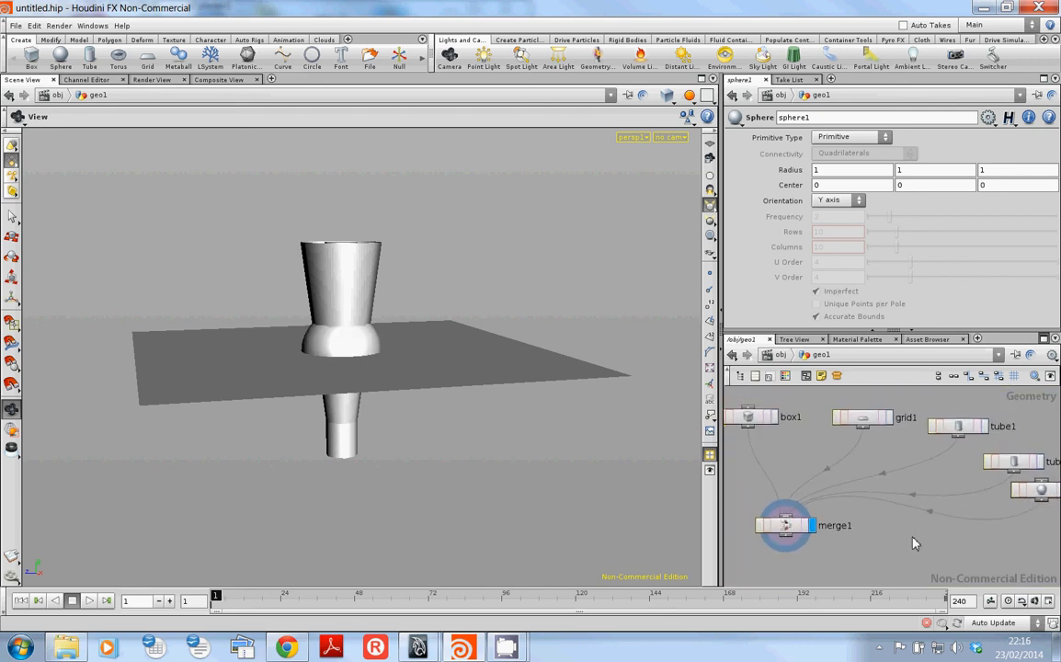
Switch to the Autodesk Maya scene window
{"action": "middle_click_drag", "start_coordinate": [871, 538], "coordinate": [917, 537]}
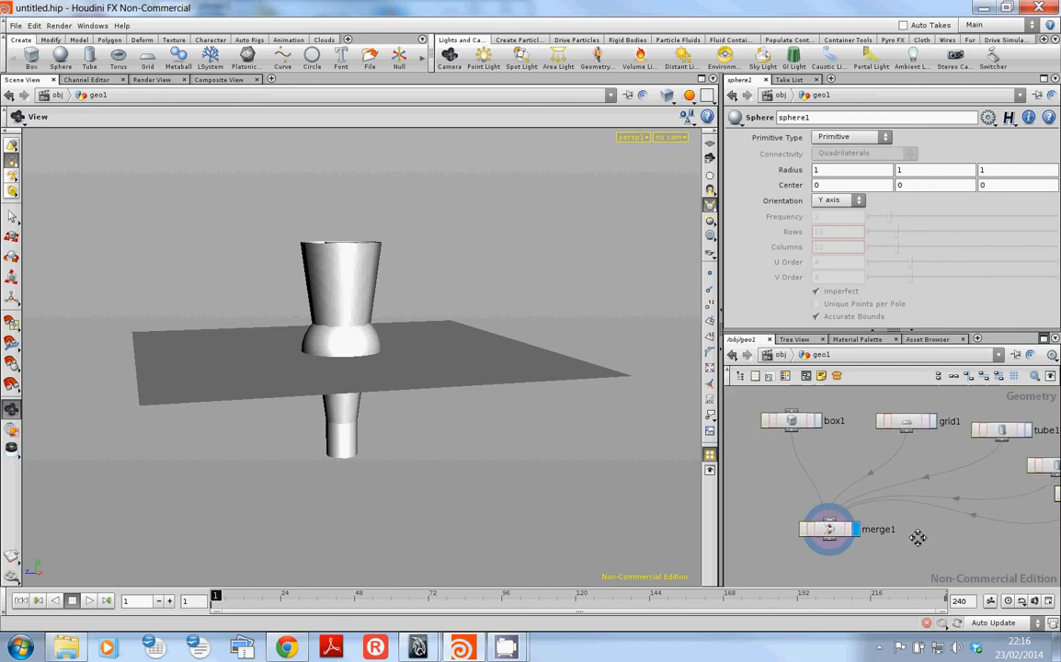
{"action": "middle_click_drag", "start_coordinate": [922, 537], "coordinate": [914, 530]}
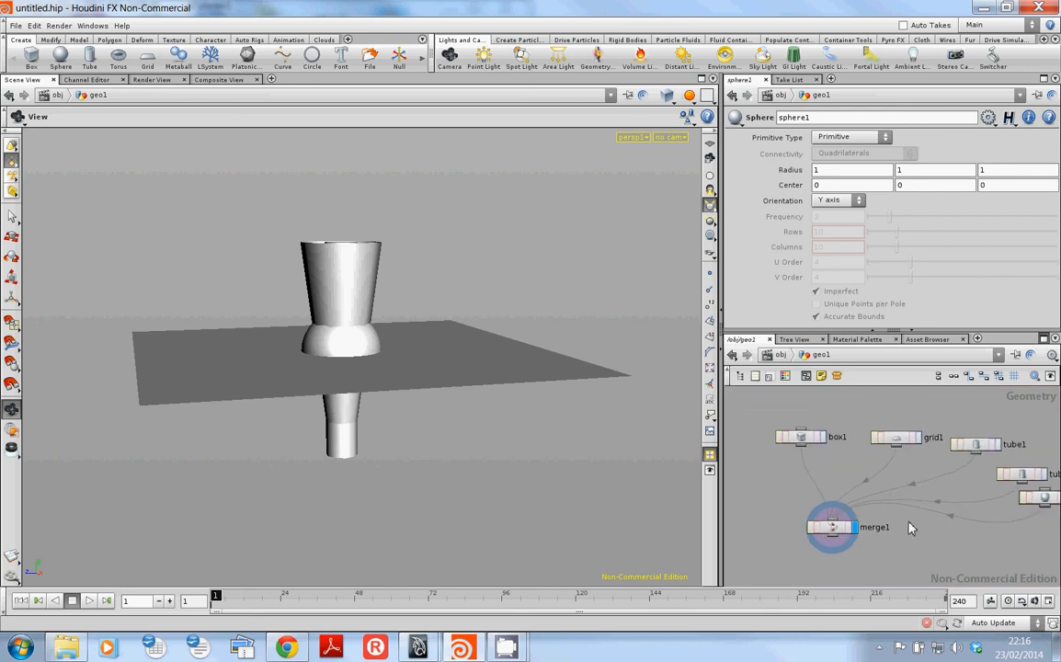
{"action": "mouse_move", "coordinate": [417, 648]}
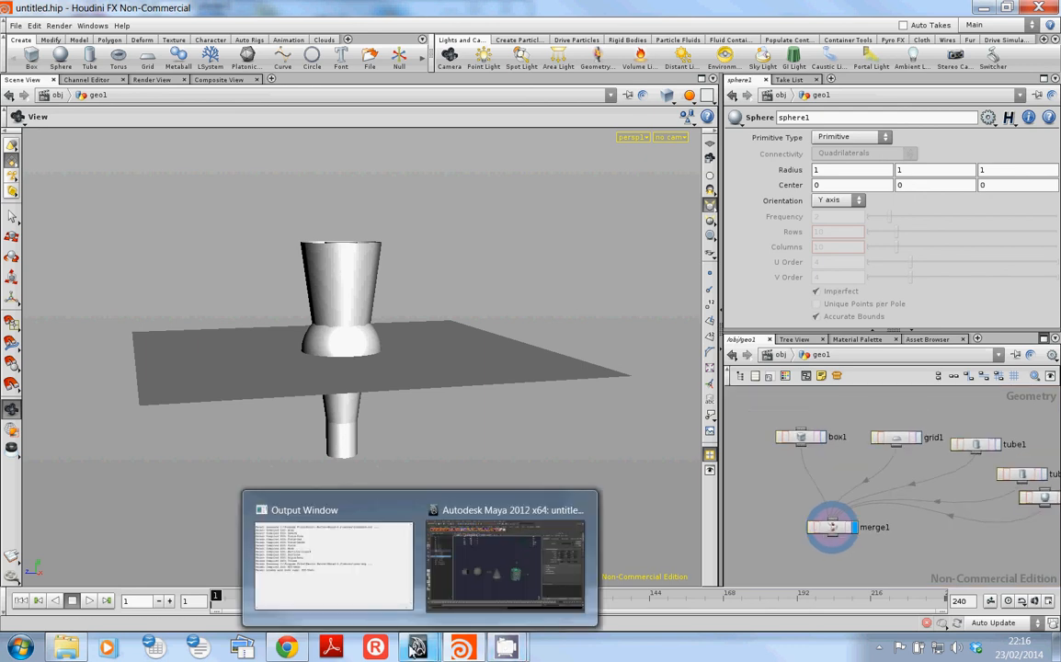